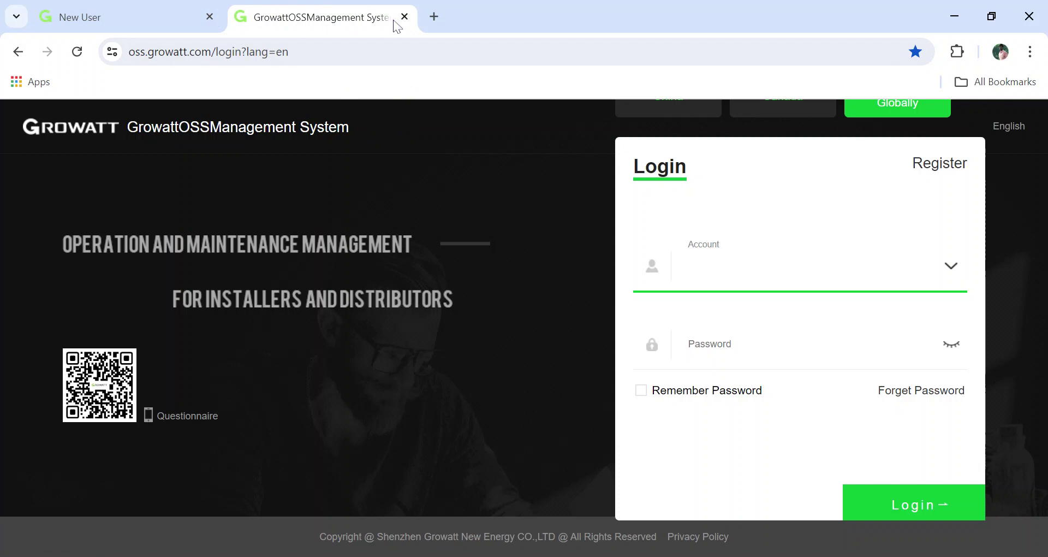
- Close the OSS management tab and reload the New User registration page
click(158, 22)
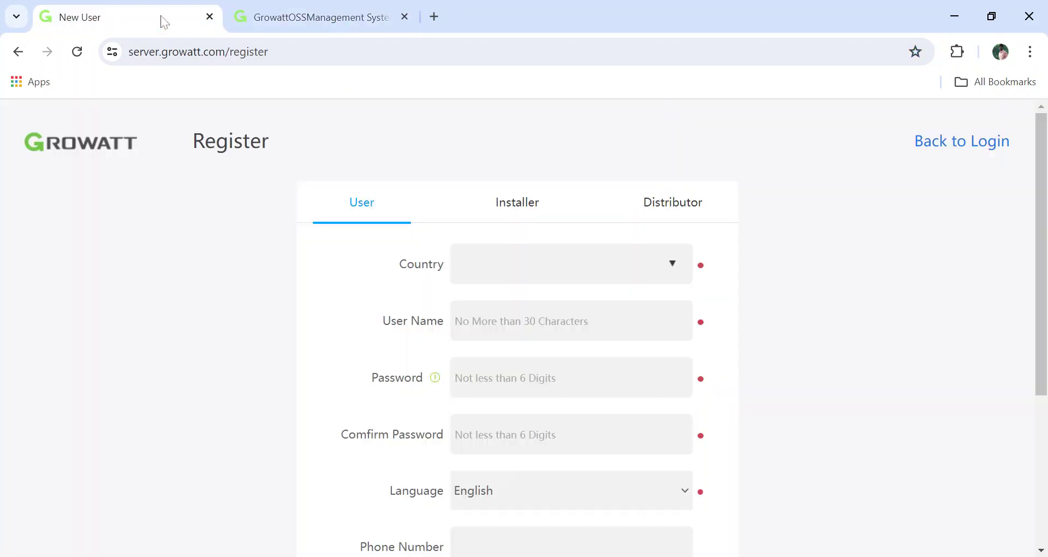
click(405, 16)
click(383, 52)
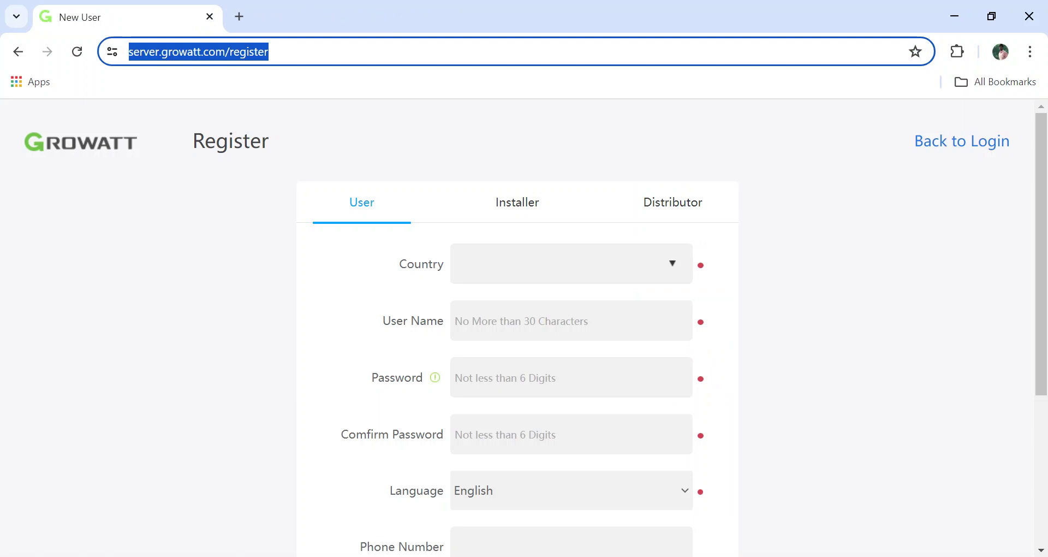
key(Return)
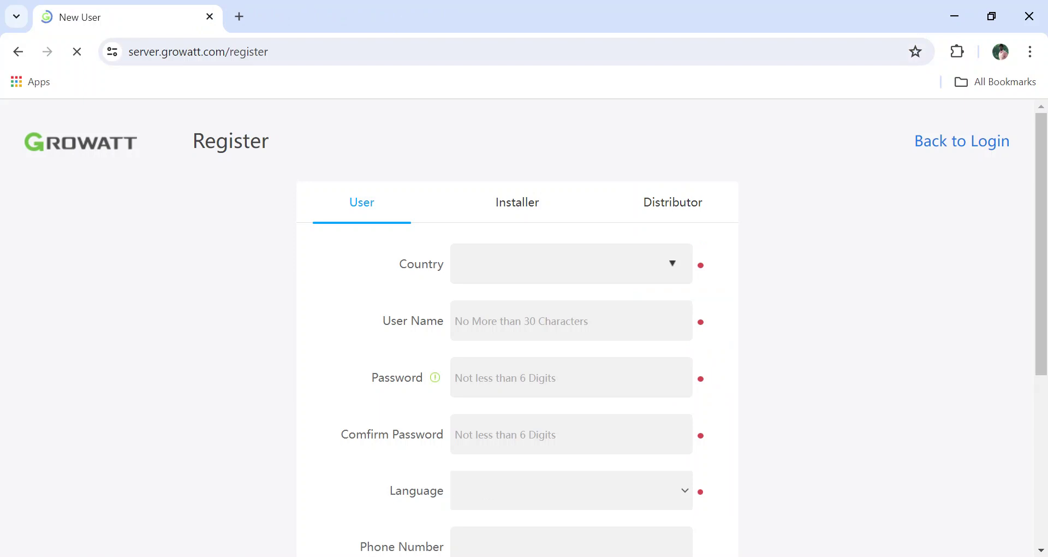
- Register as an Installer with the privacy policy accepted
scroll(464, 153, down, 1)
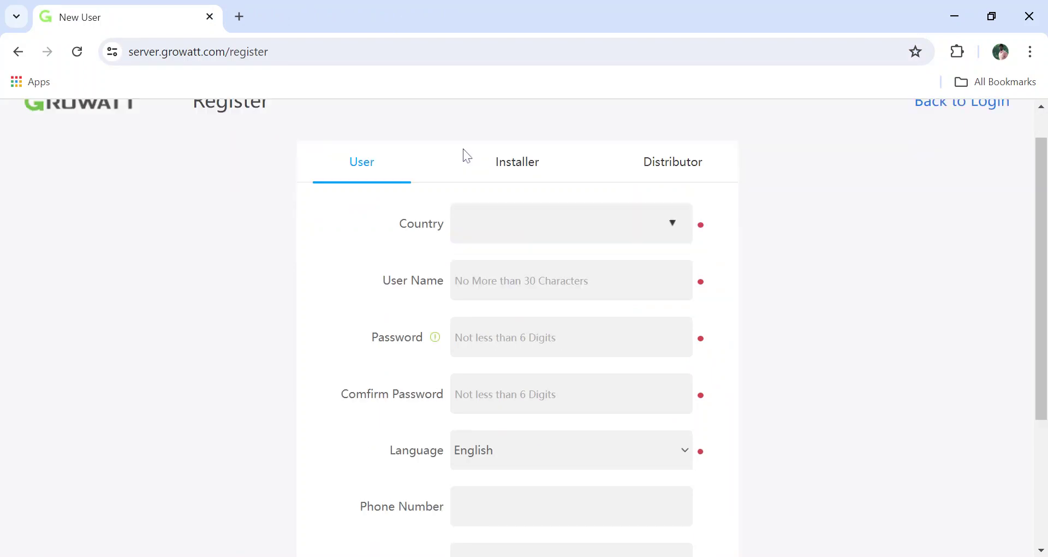
scroll(467, 156, up, 1)
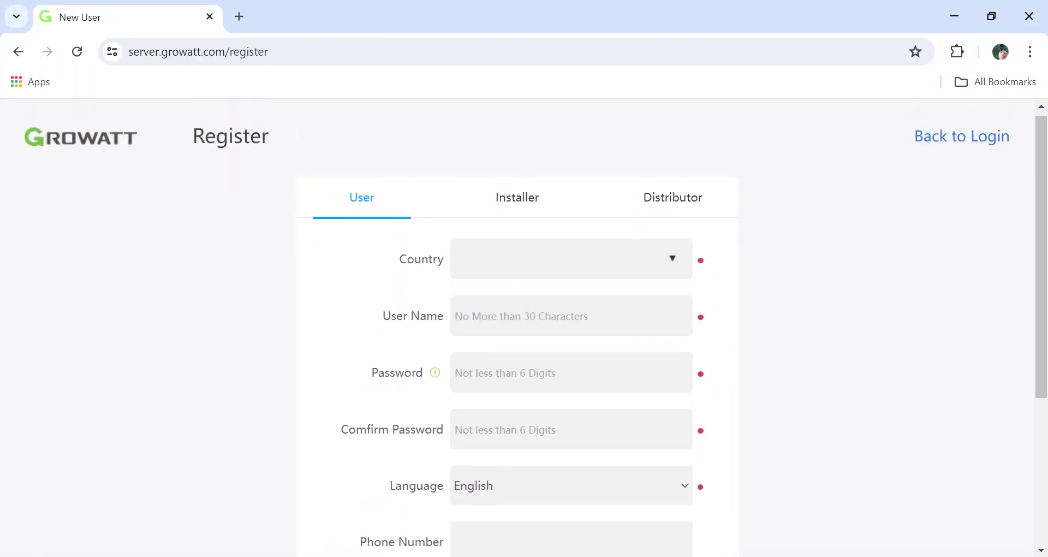
click(671, 211)
scroll(453, 270, down, 2)
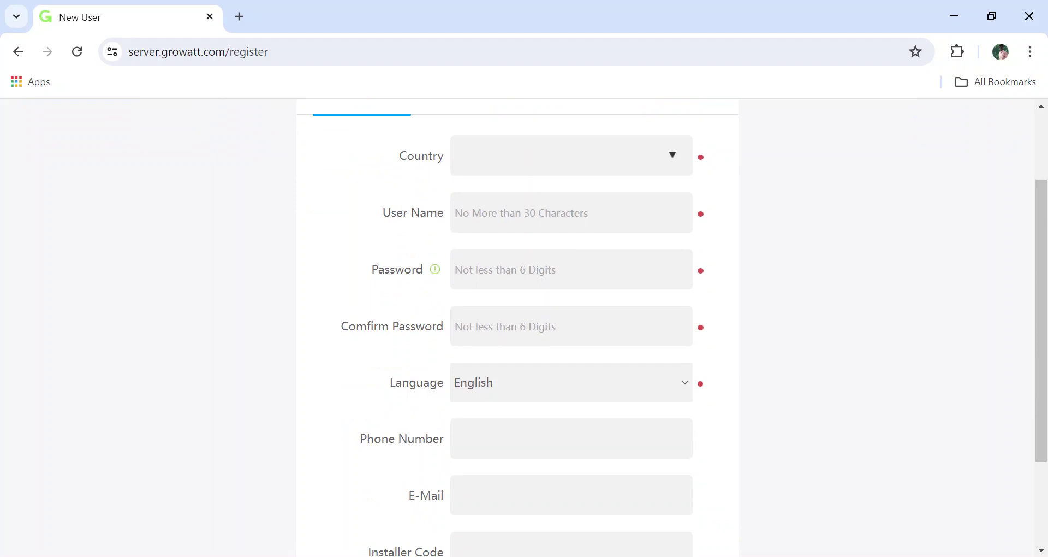
scroll(452, 272, up, 2)
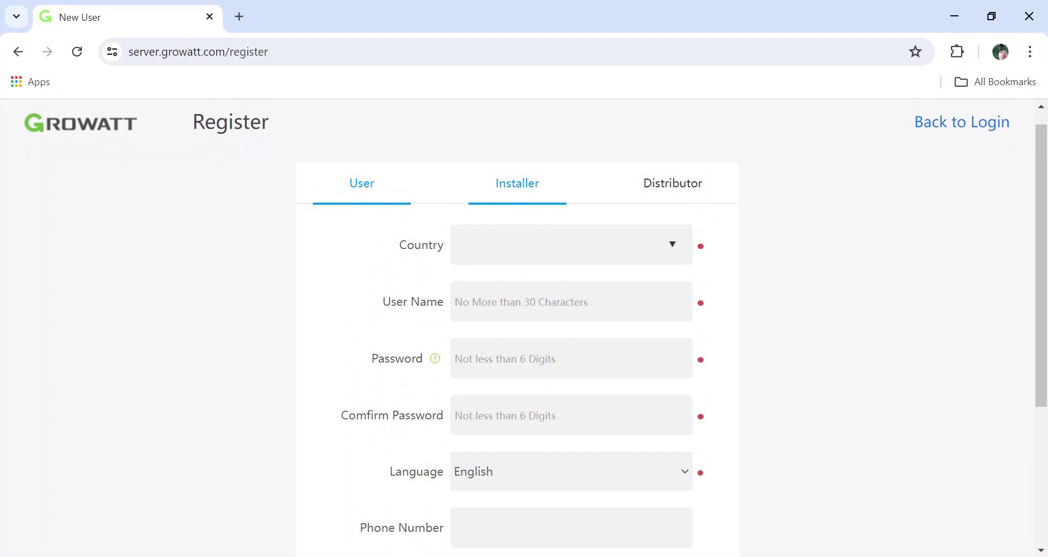
click(514, 193)
click(437, 256)
click(517, 307)
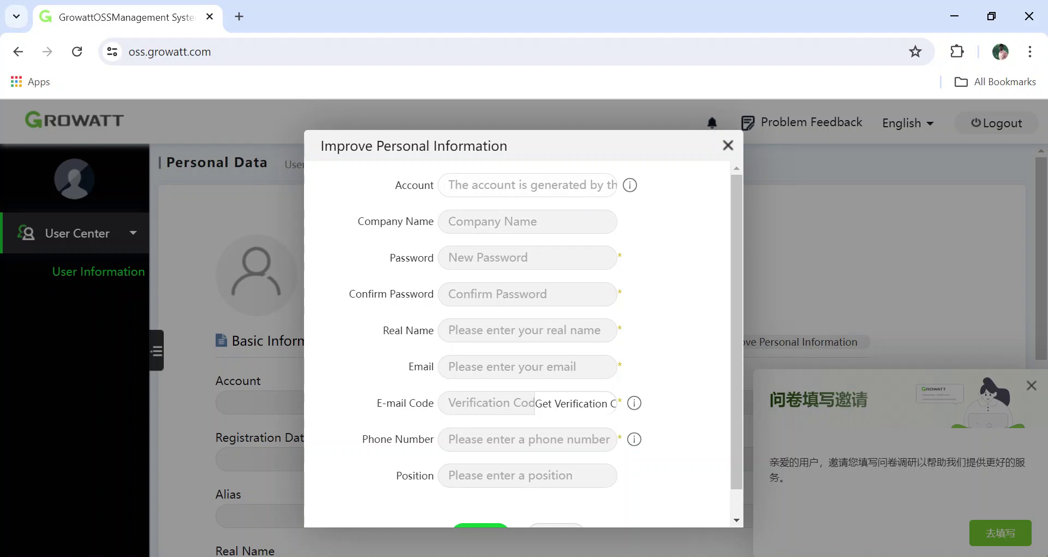
- Enter company name Gosach and the account password in both password fields
click(536, 232)
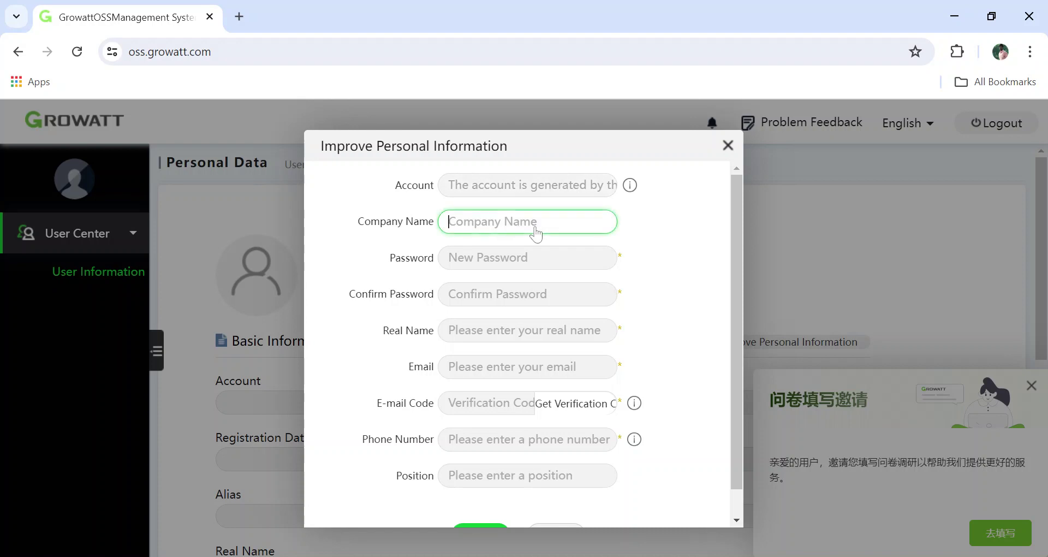
text(Gosach)
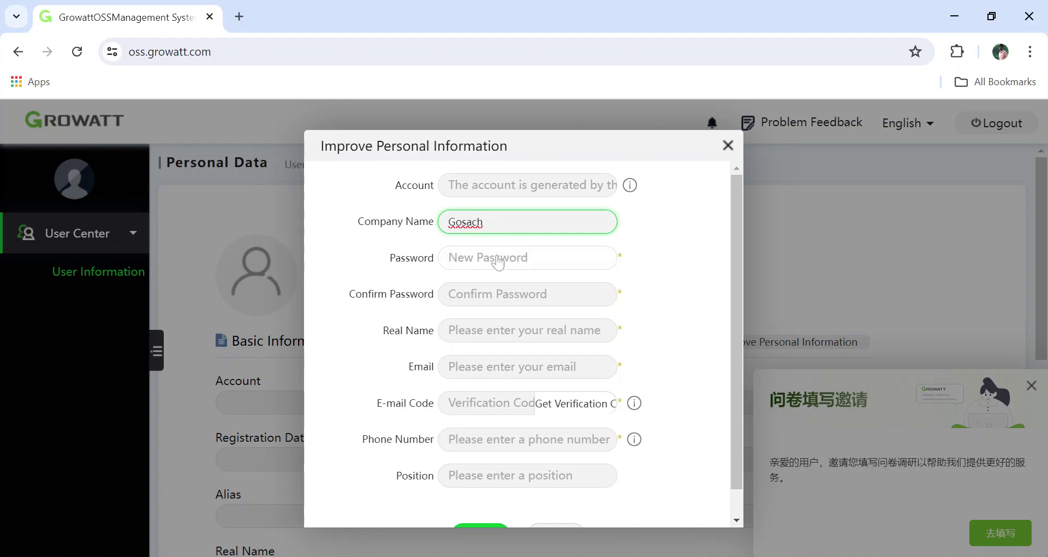
key(Tab)
text(•••••••••)
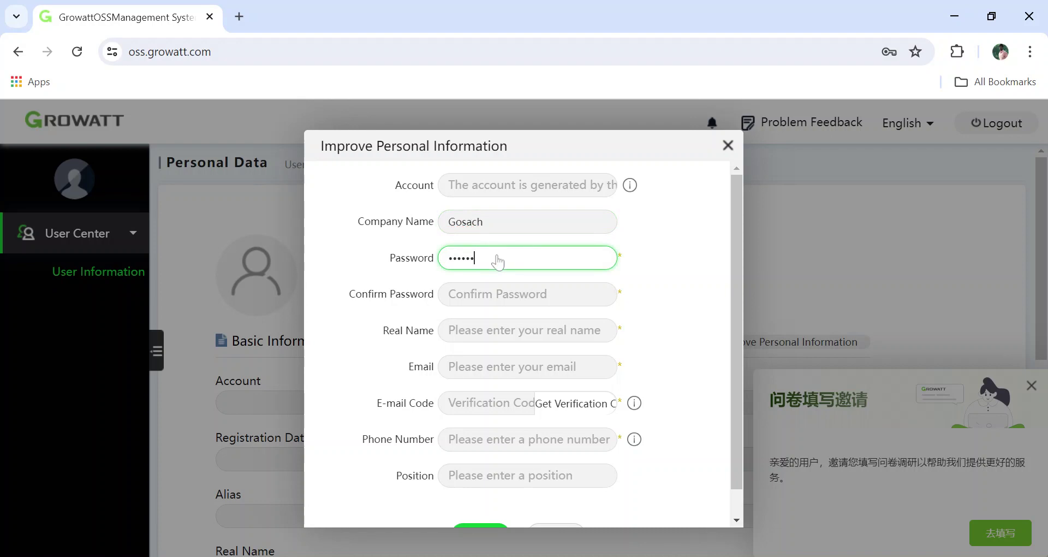
click(470, 293)
text(•••••••••)
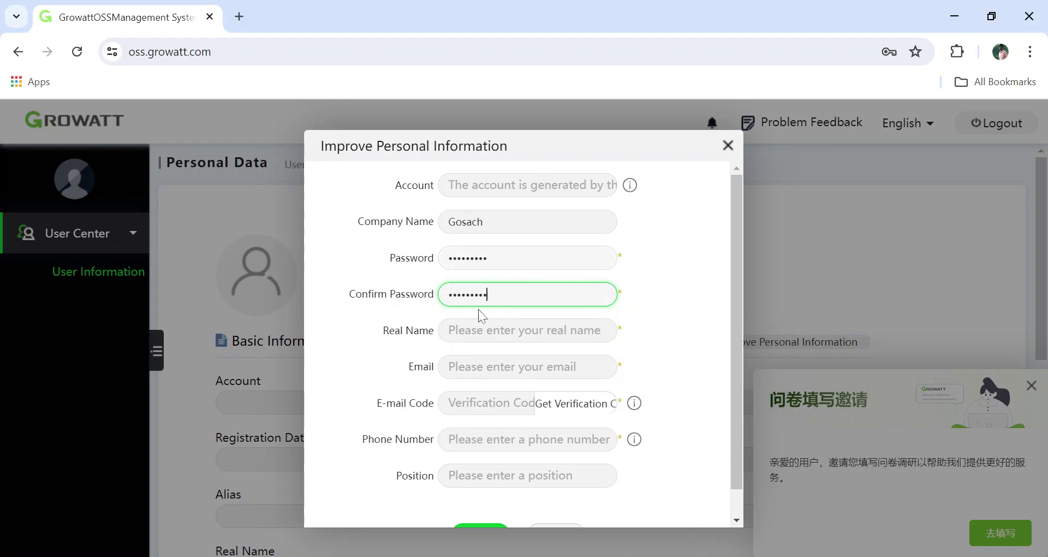
- Fill in real name 'Gosach power solutions' and the contact's e-mail address
click(488, 336)
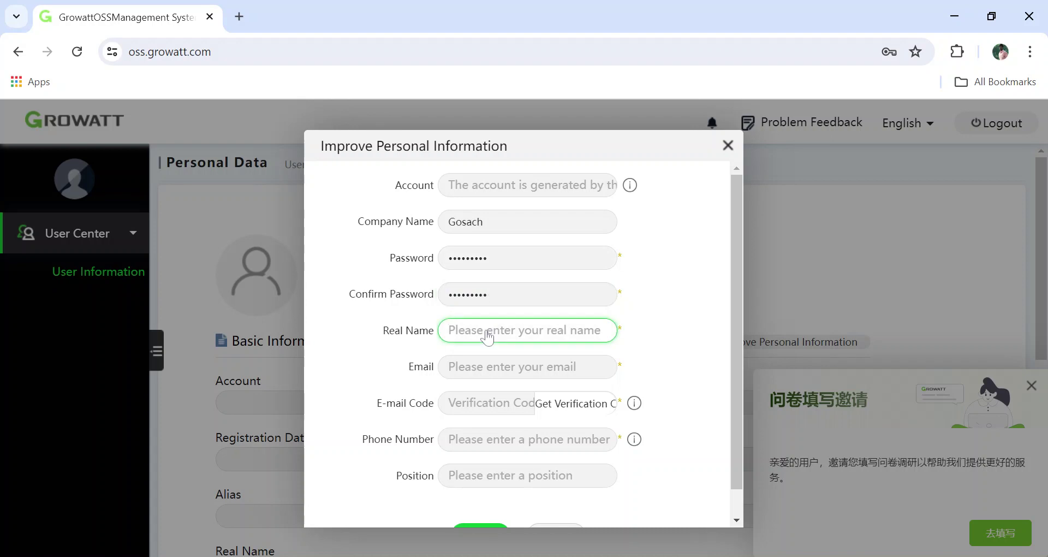
text(Gosach)
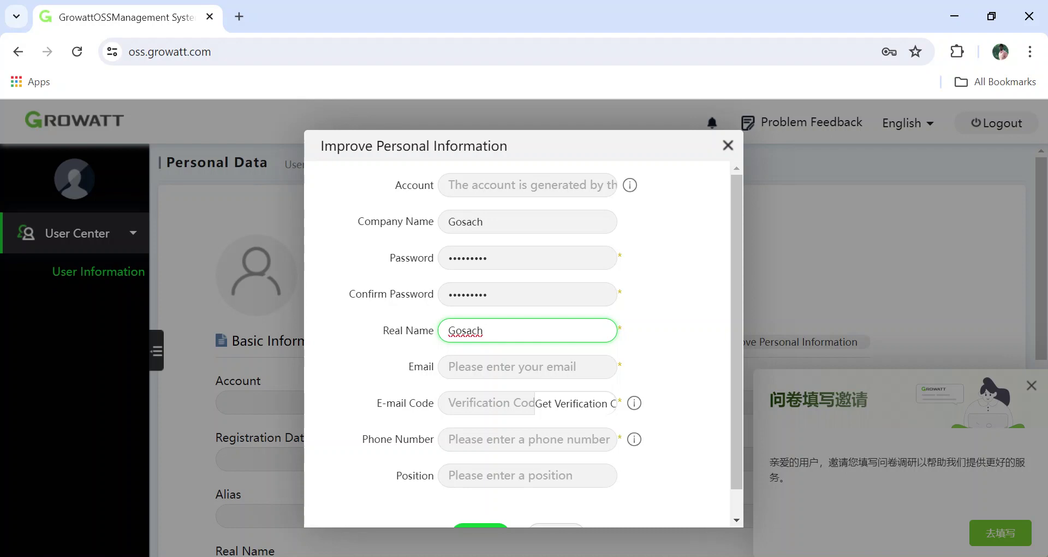
text(power solutin)
key(BackSpace)
text(ons)
click(489, 374)
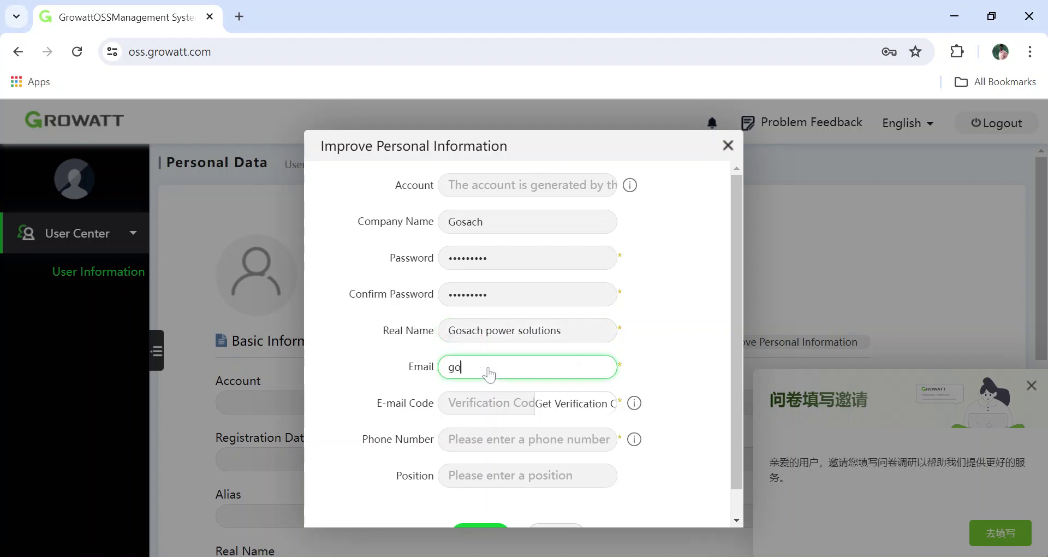
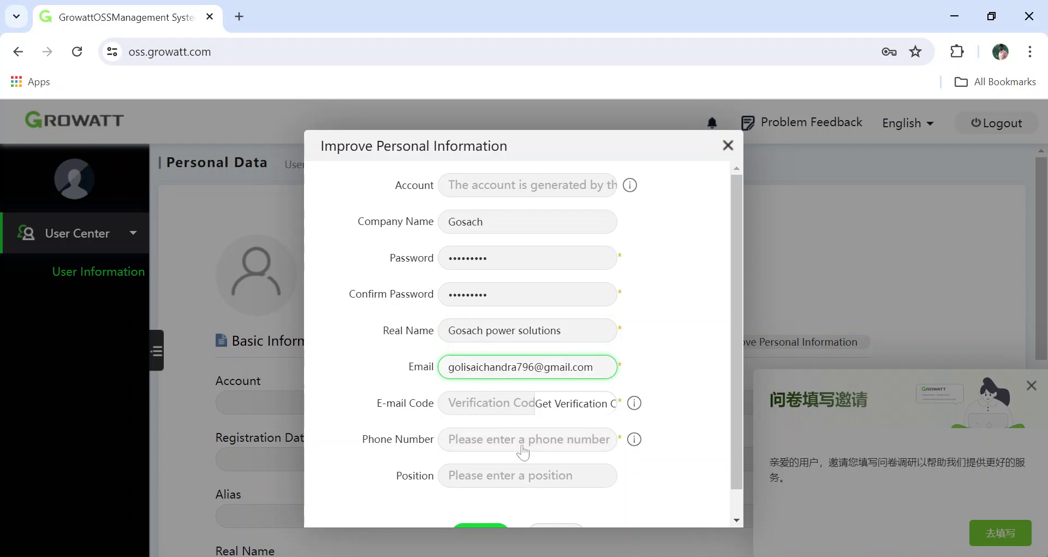
scroll(592, 379, down, 1)
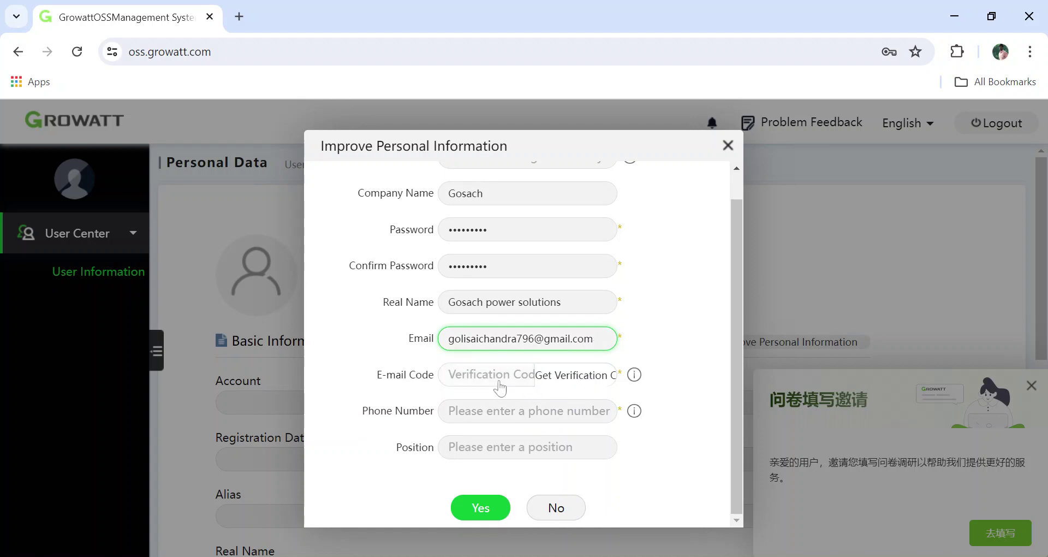
- Enter the emailed verification code, the phone number and position 'Managing director'
click(561, 380)
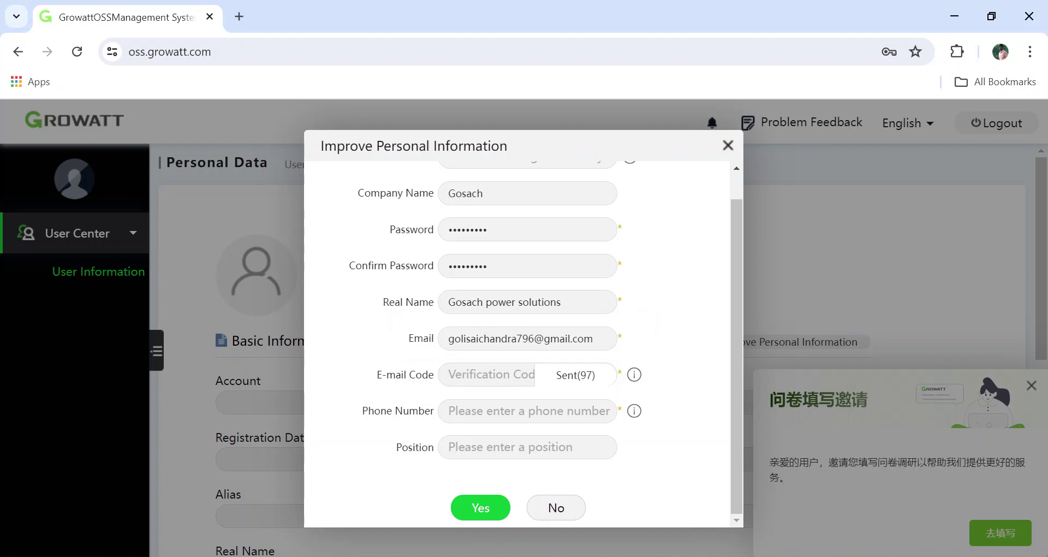
click(511, 378)
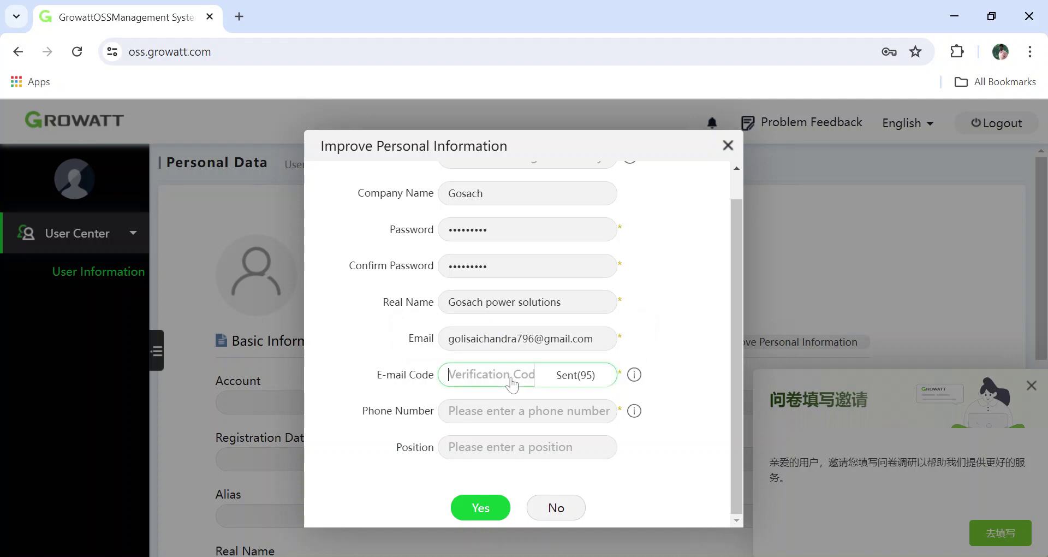
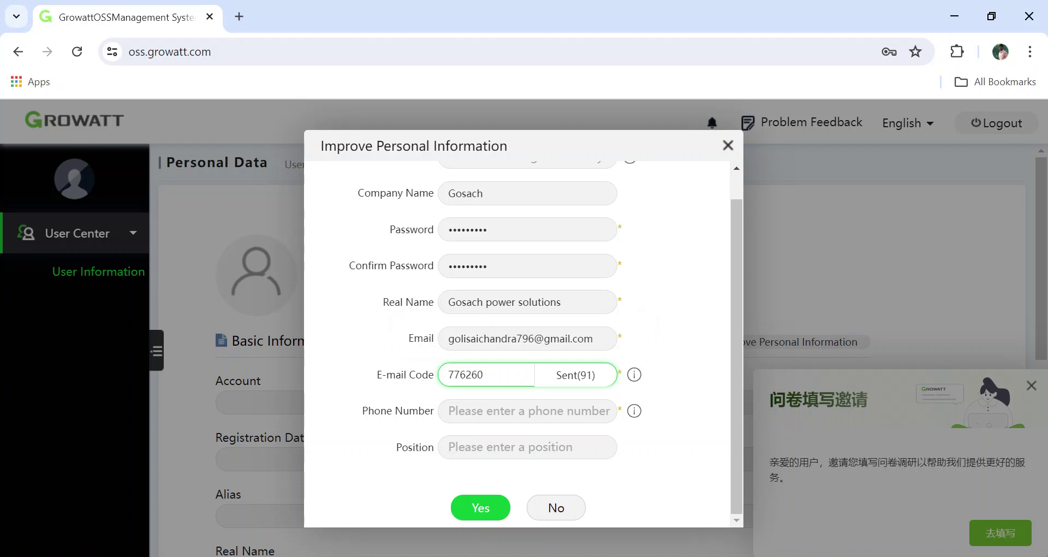
click(497, 416)
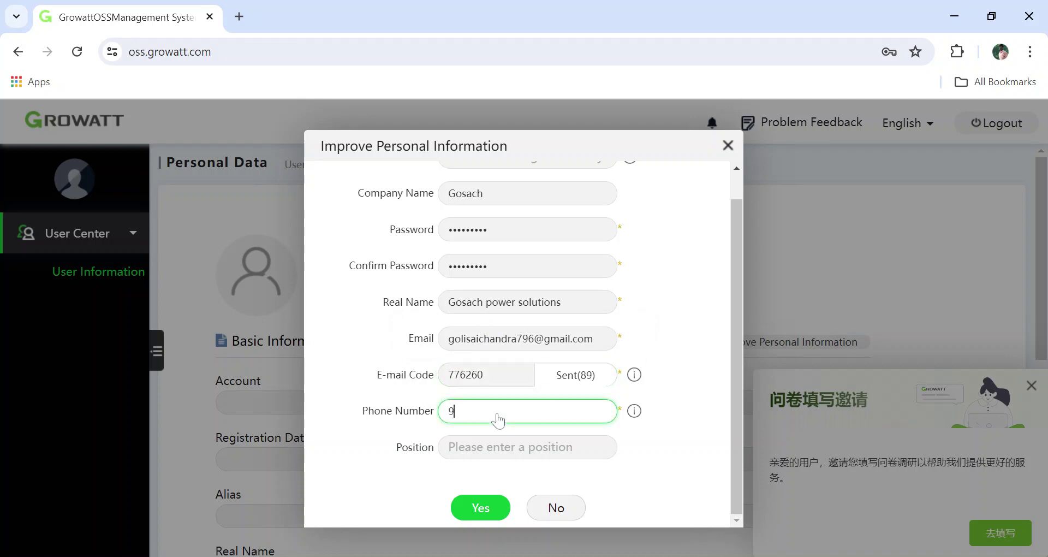
click(481, 457)
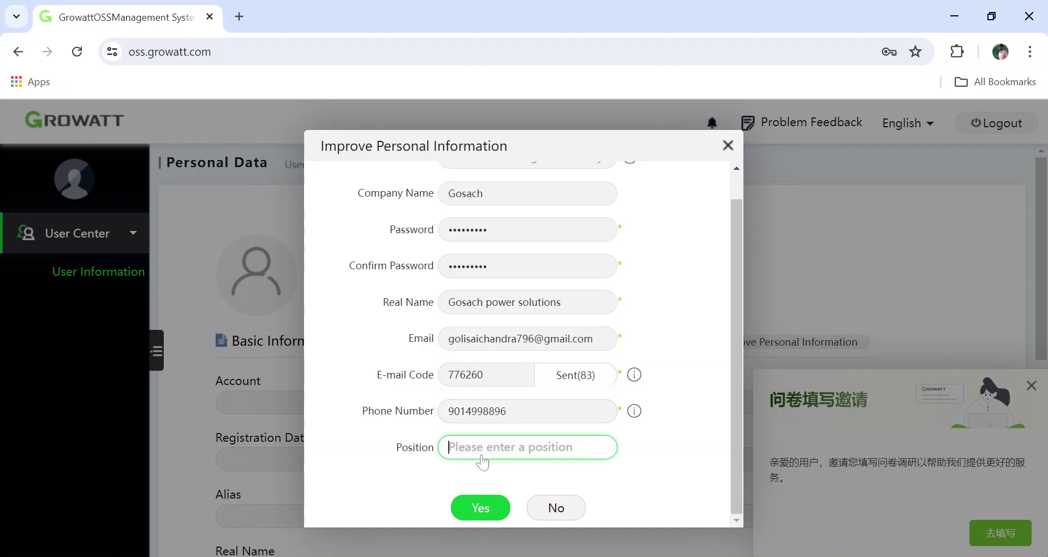
text(Mana)
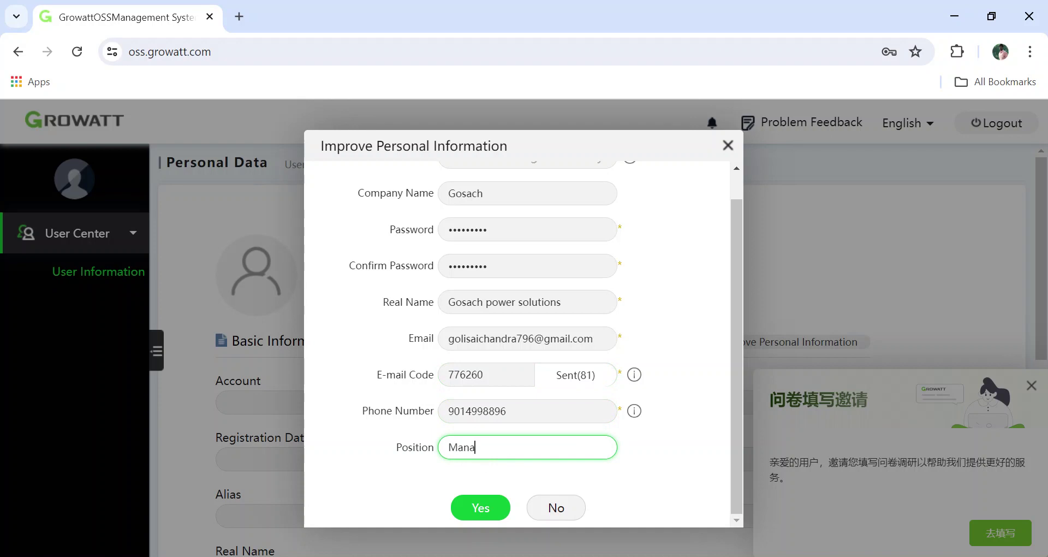
text(ging director)
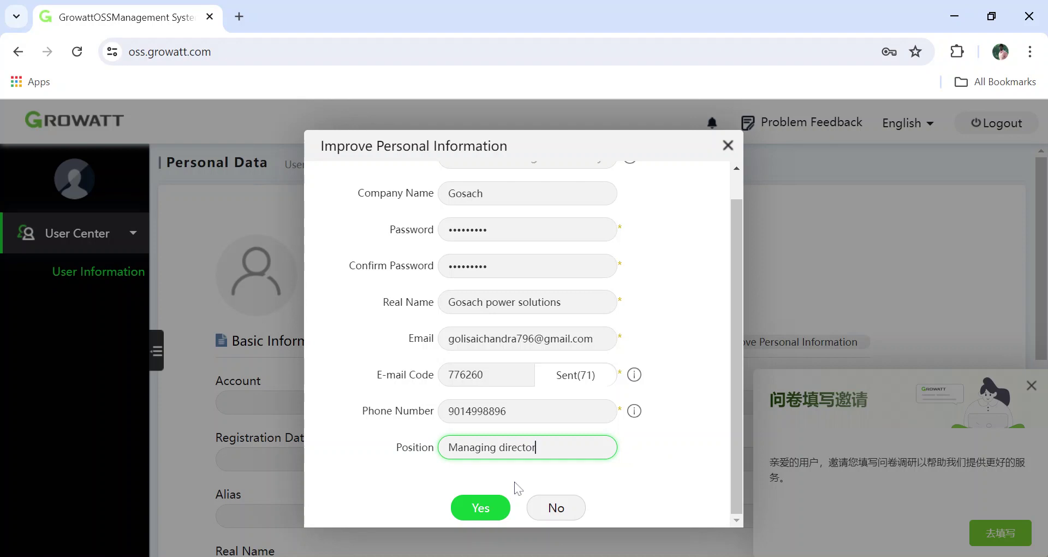
- Re-enter the password and its confirmation after a failed submit, then resubmit the form
click(487, 506)
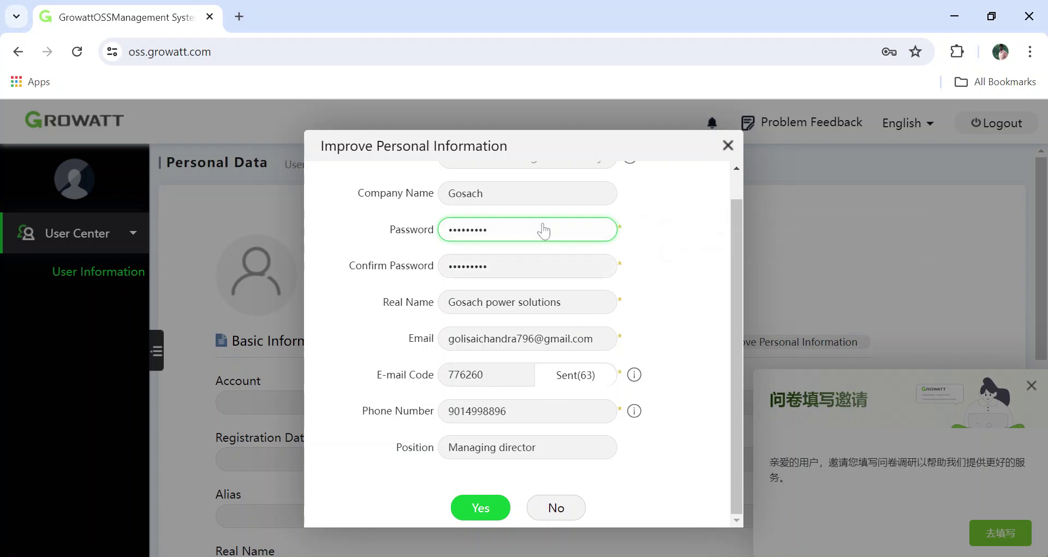
key(BackSpace)
key(BackSpace)
key(BackSpace)
key(BackSpace)
key(BackSpace)
key(BackSpace)
key(BackSpace)
key(BackSpace)
key(BackSpace)
text(a**********)
click(489, 272)
key(BackSpace)
key(BackSpace)
key(BackSpace)
key(BackSpace)
key(BackSpace)
key(BackSpace)
key(BackSpace)
key(BackSpace)
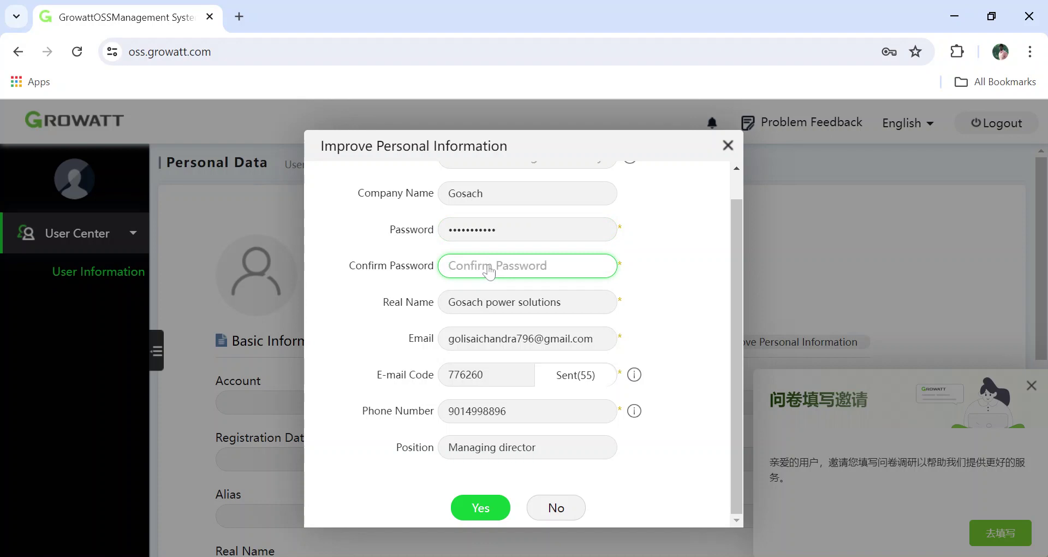
text(***********)
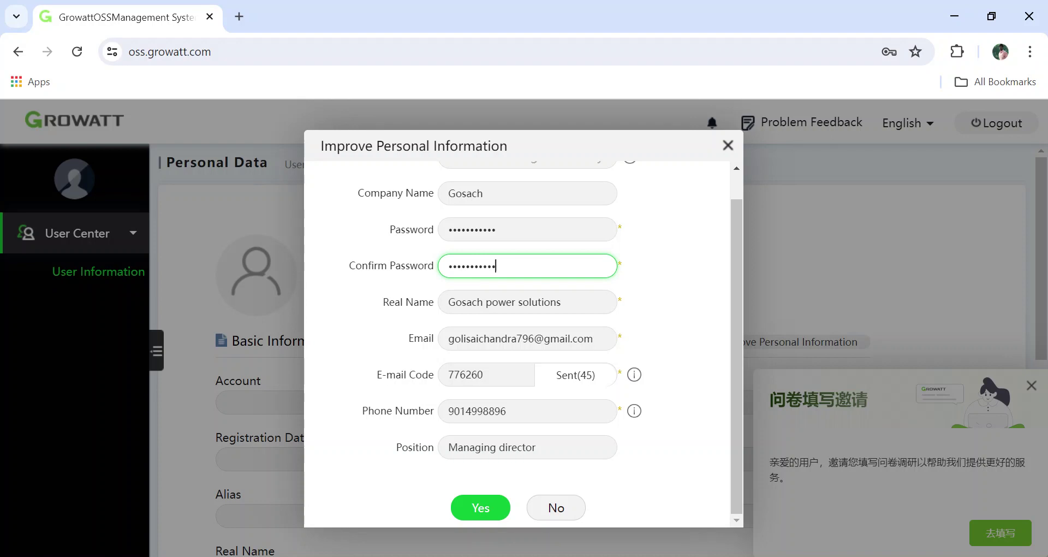
click(484, 505)
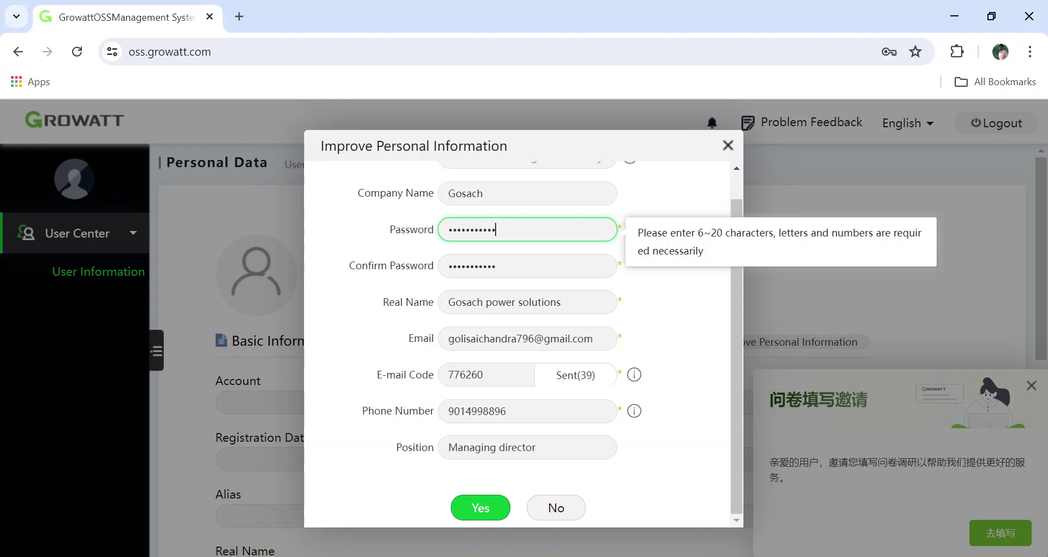
- Replace the password with a new one in both fields and submit the profile
key(BackSpace)
key(BackSpace)
key(BackSpace)
key(BackSpace)
key(BackSpace)
key(BackSpace)
key(BackSpace)
key(BackSpace)
key(BackSpace)
key(BackSpace)
key(BackSpace)
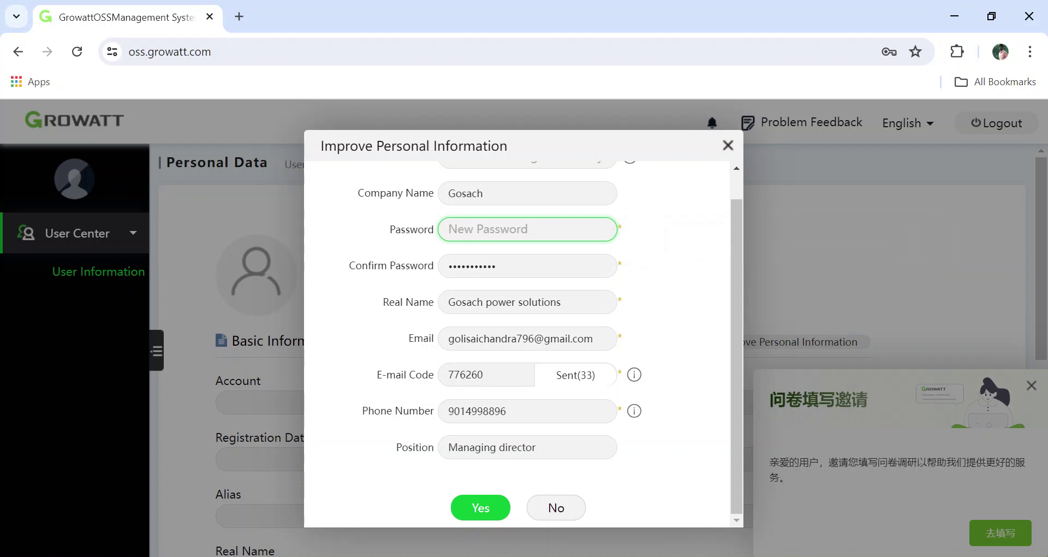
text(•••••••••••••)
key(Tab)
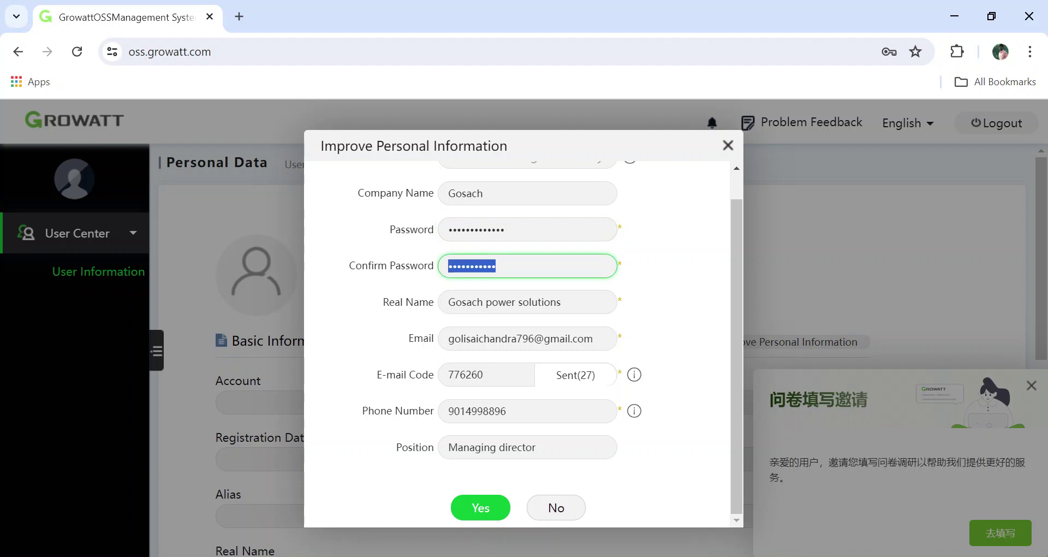
text(••••••••••)
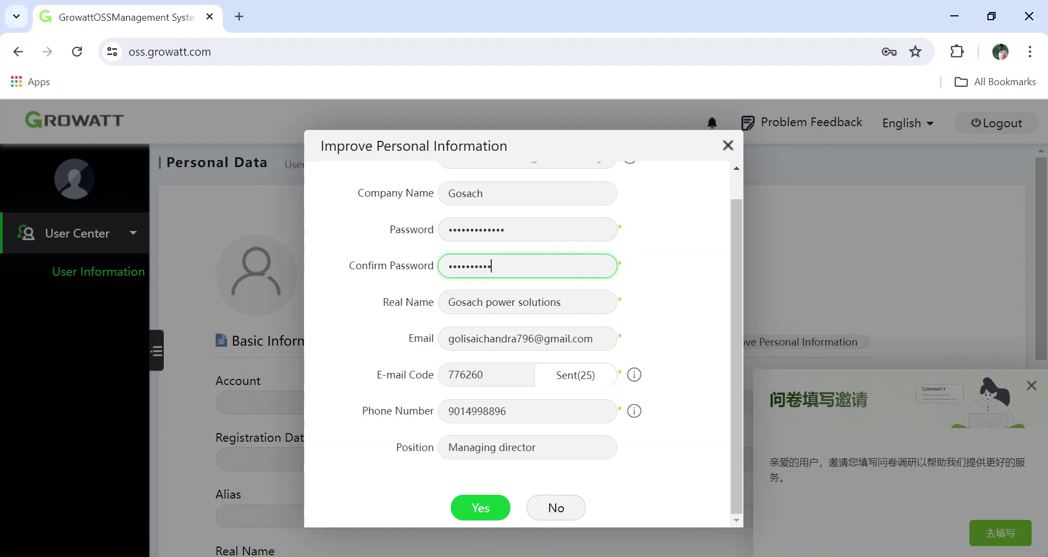
text(•••)
click(486, 507)
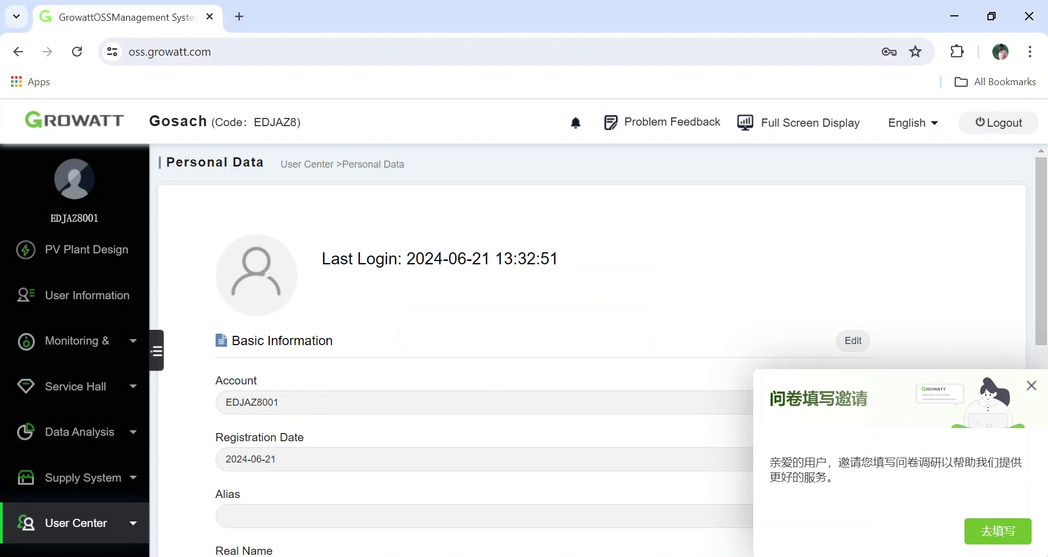
- Review the saved Personal Data fields and dismiss the survey invitation popup
scroll(601, 349, down, 2)
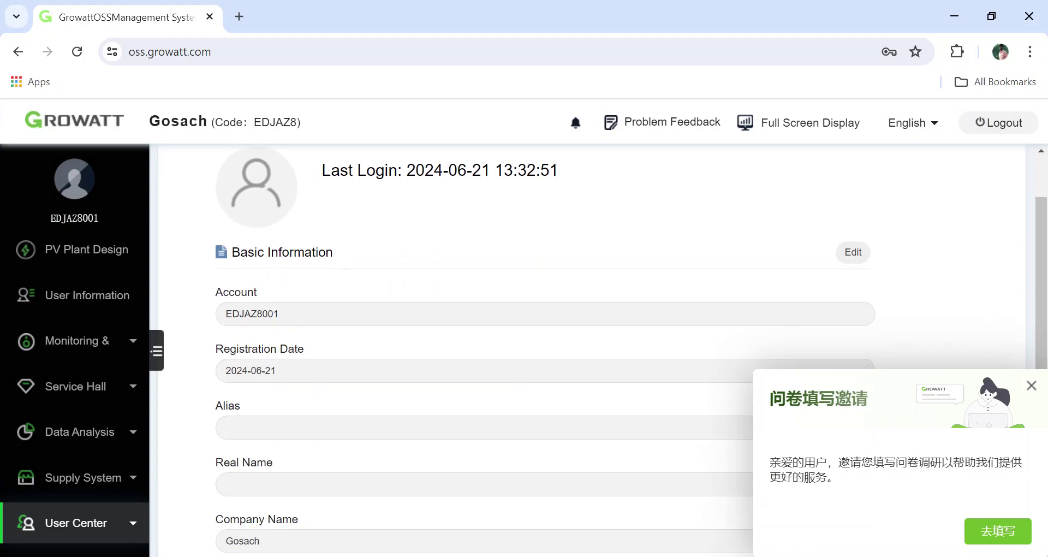
scroll(365, 290, down, 1)
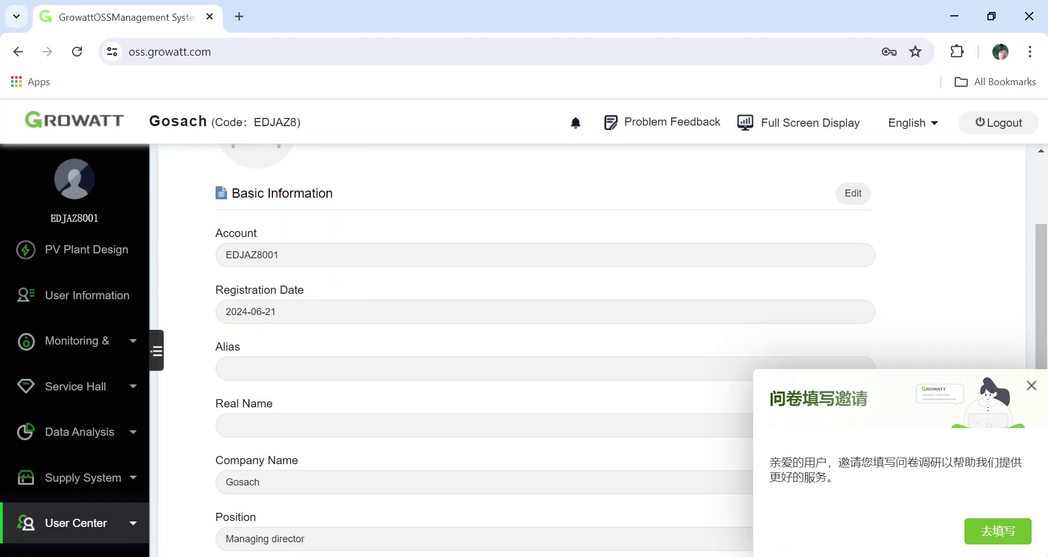
scroll(546, 349, down, 4)
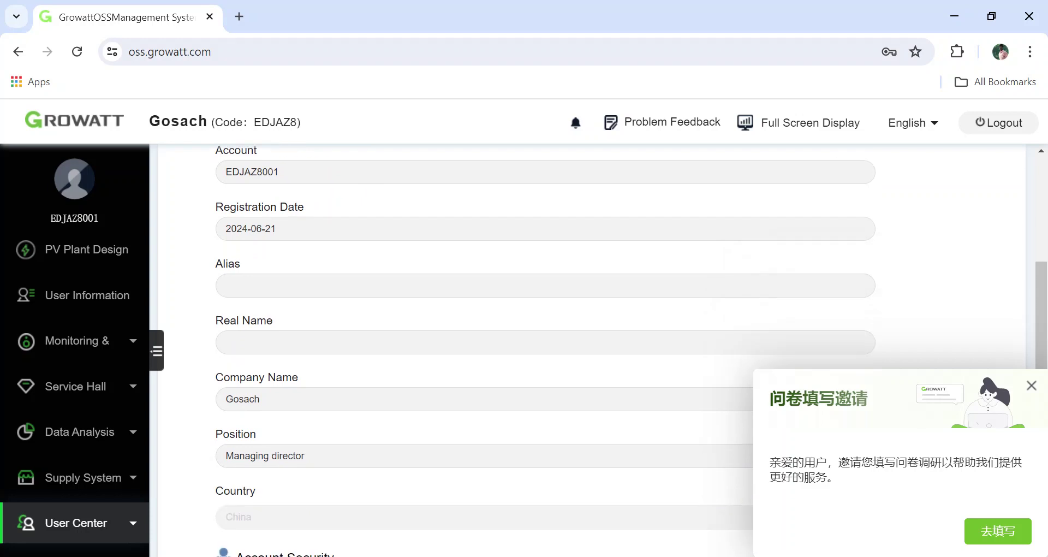
scroll(546, 349, down, 1)
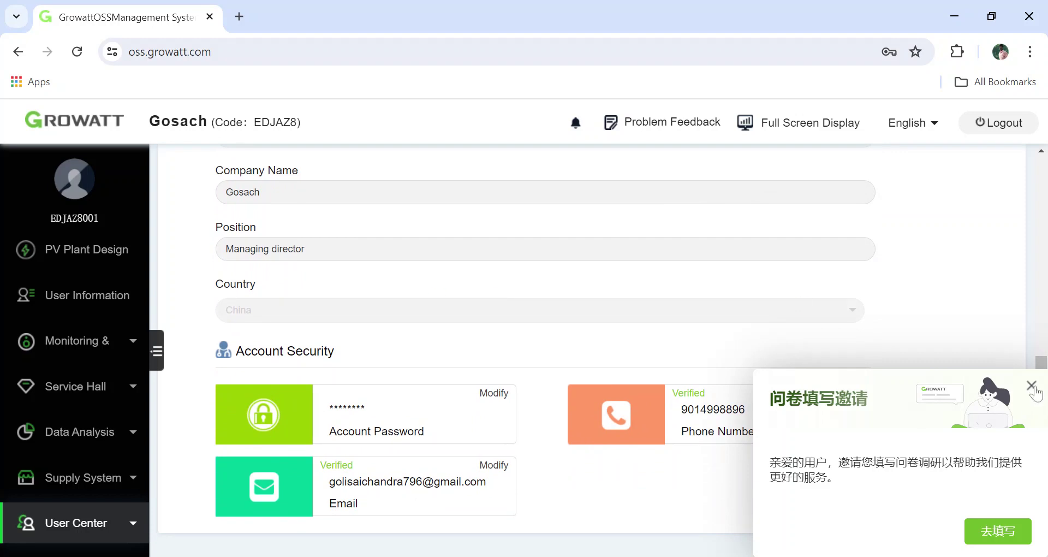
click(1033, 387)
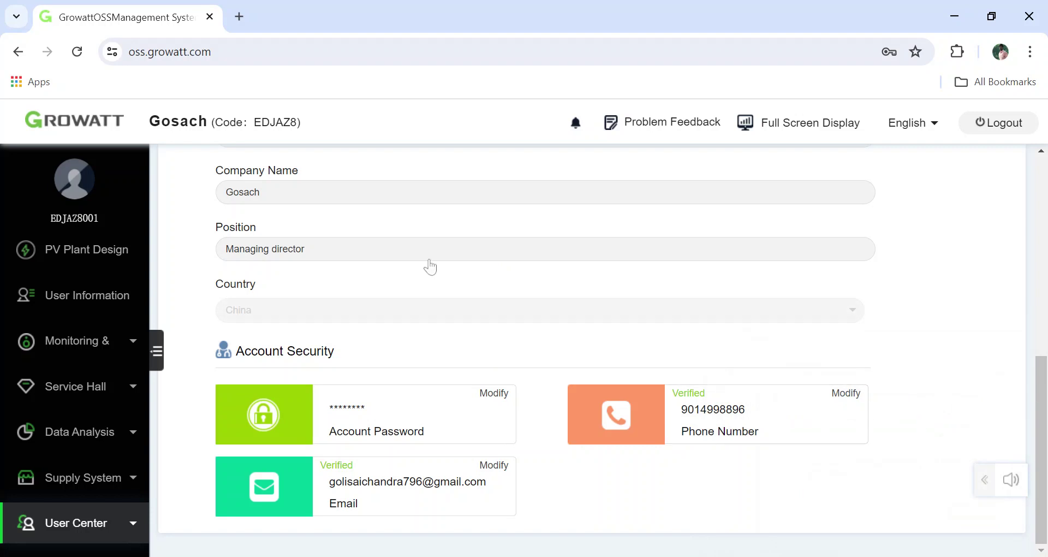
scroll(430, 265, up, 5)
scroll(430, 267, up, 2)
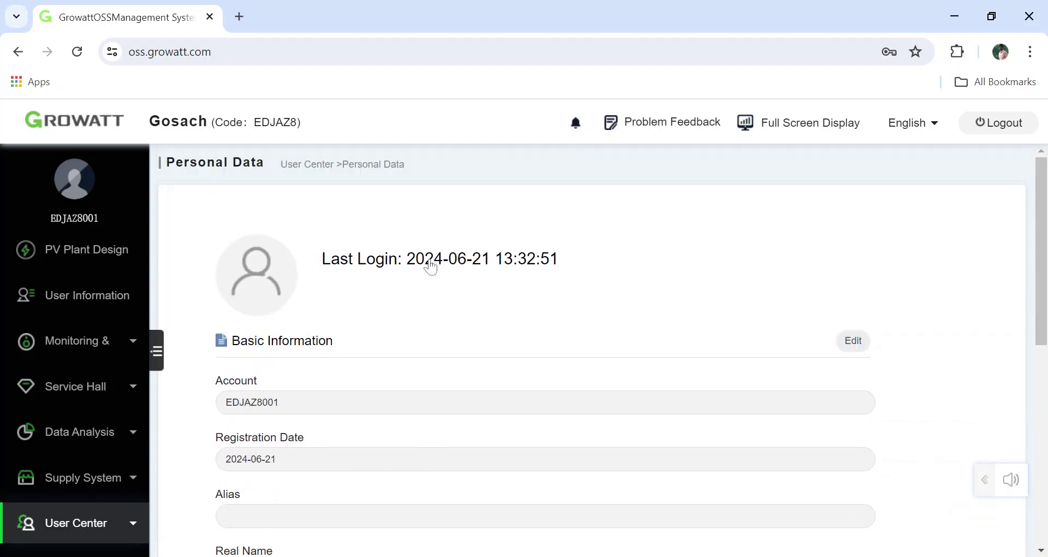
scroll(430, 267, down, 1)
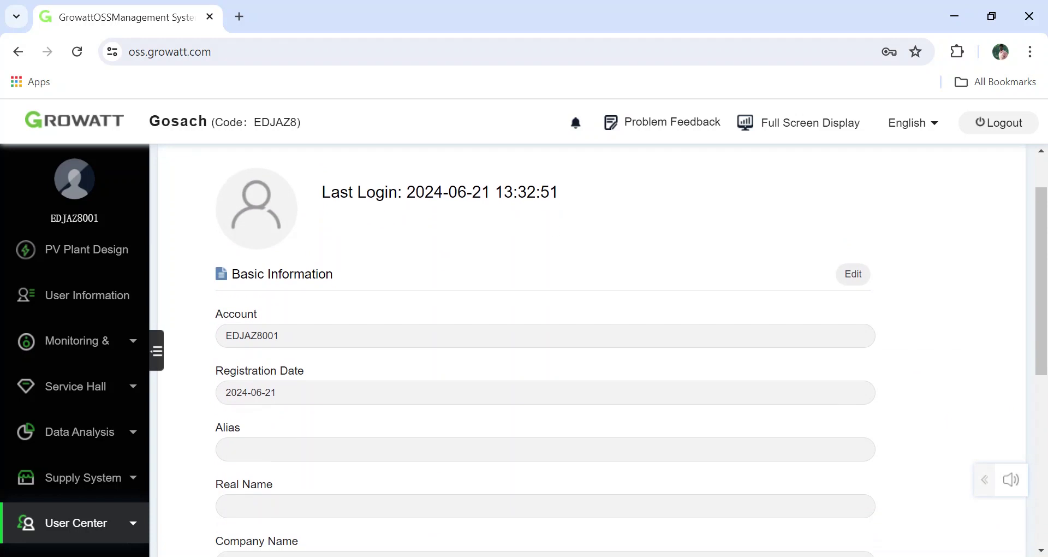
scroll(545, 349, down, 4)
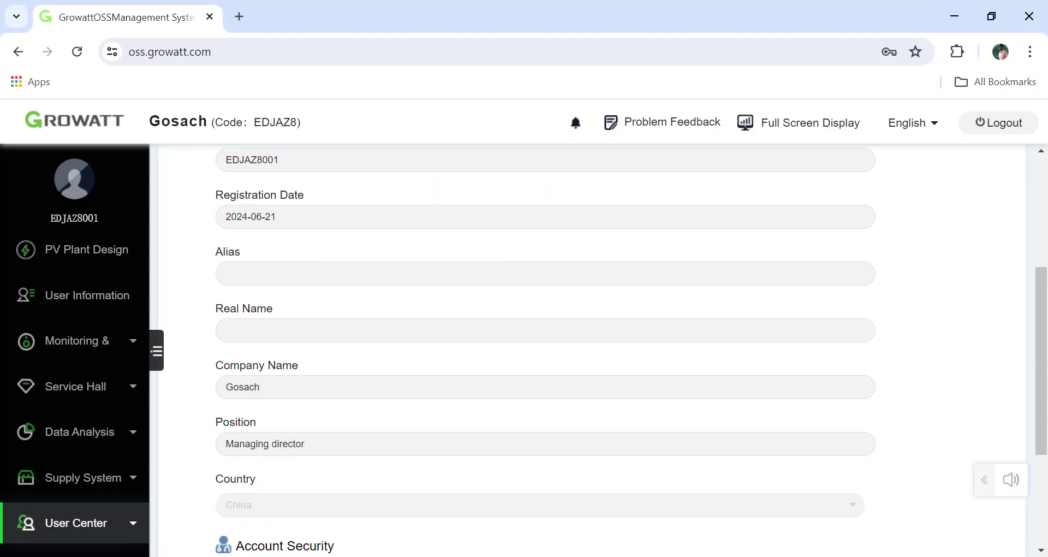
scroll(544, 349, down, 2)
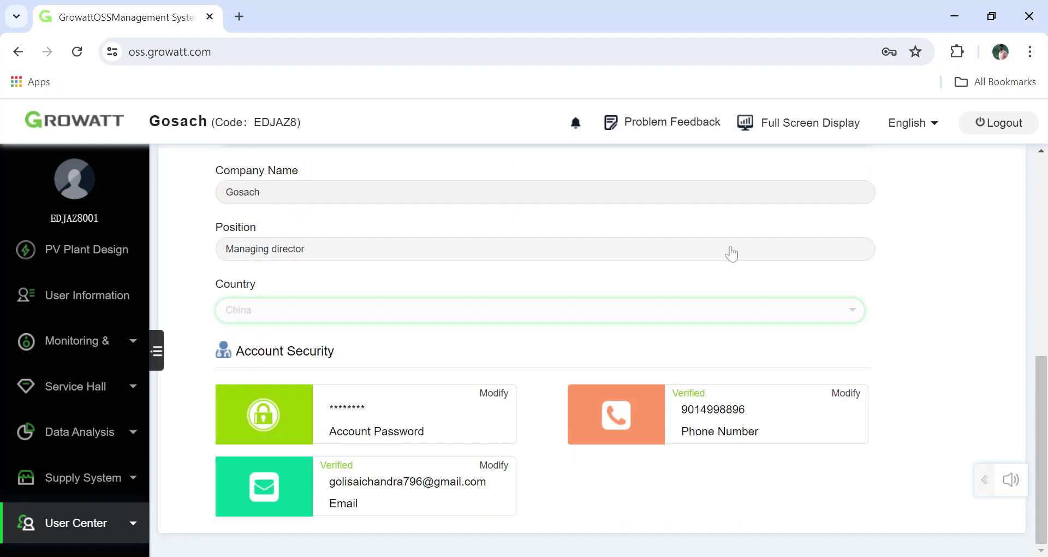
scroll(763, 259, up, 5)
scroll(763, 259, up, 2)
- Edit Basic Information, set the country to India and save
click(847, 344)
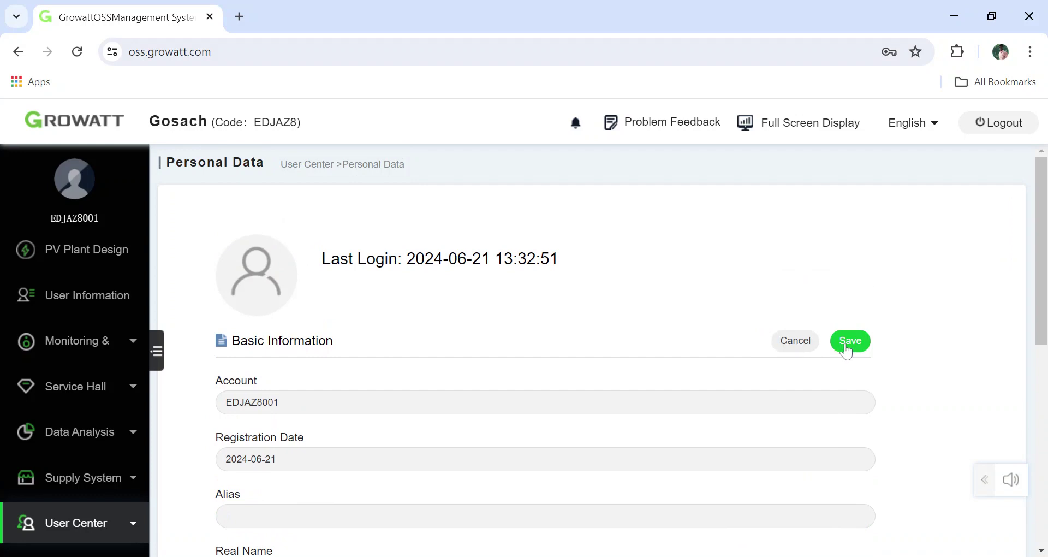
scroll(681, 304, down, 6)
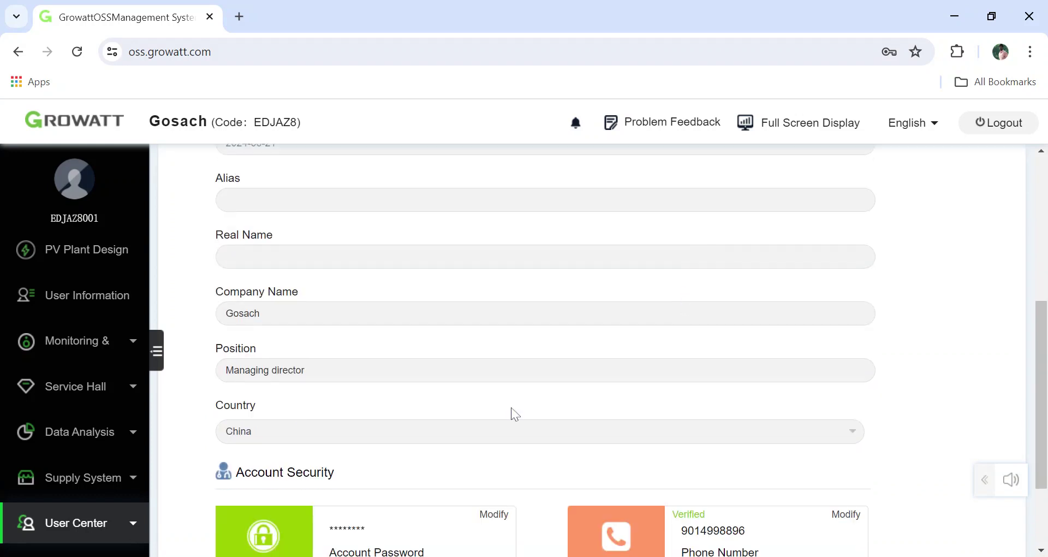
click(519, 440)
text(india)
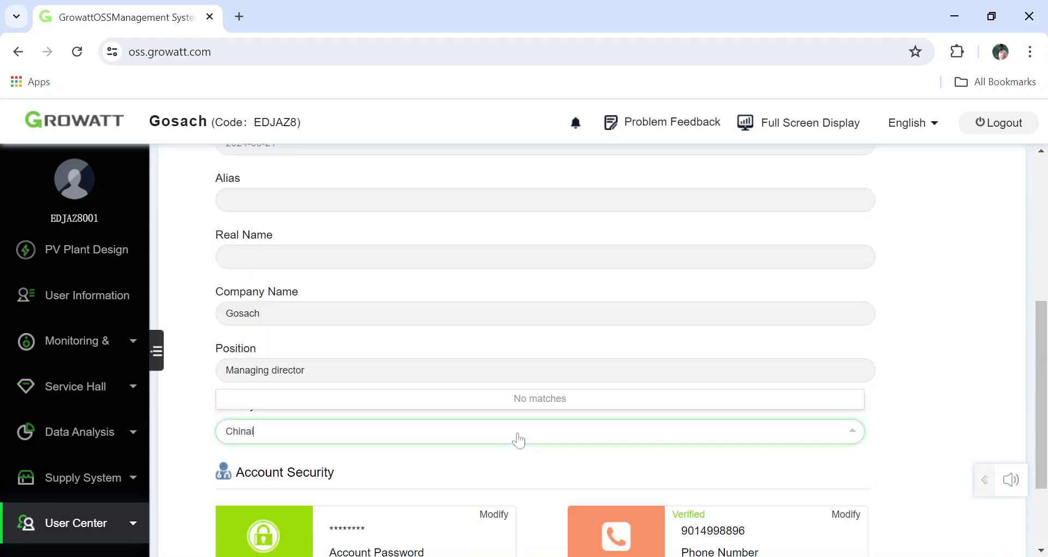
key(BackSpace)
key(BackSpace)
key(BackSpace)
key(BackSpace)
key(BackSpace)
key(BackSpace)
key(BackSpace)
key(BackSpace)
key(BackSpace)
key(BackSpace)
text(india)
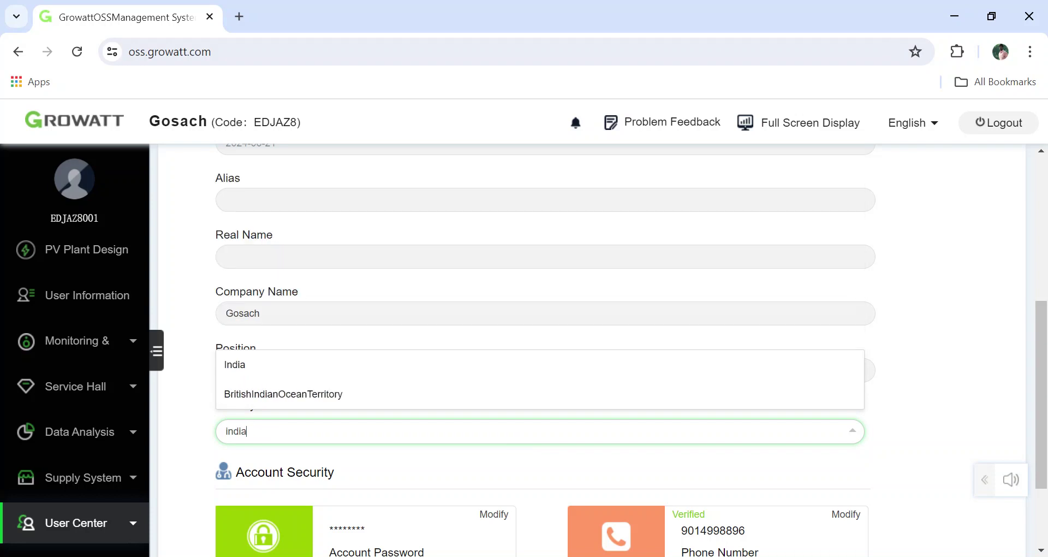
click(432, 363)
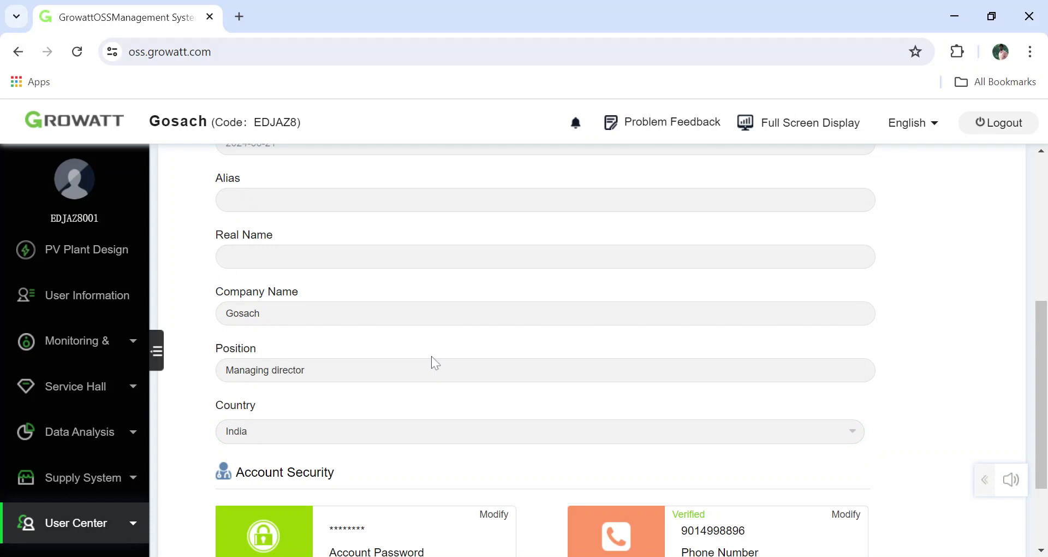
scroll(317, 261, up, 3)
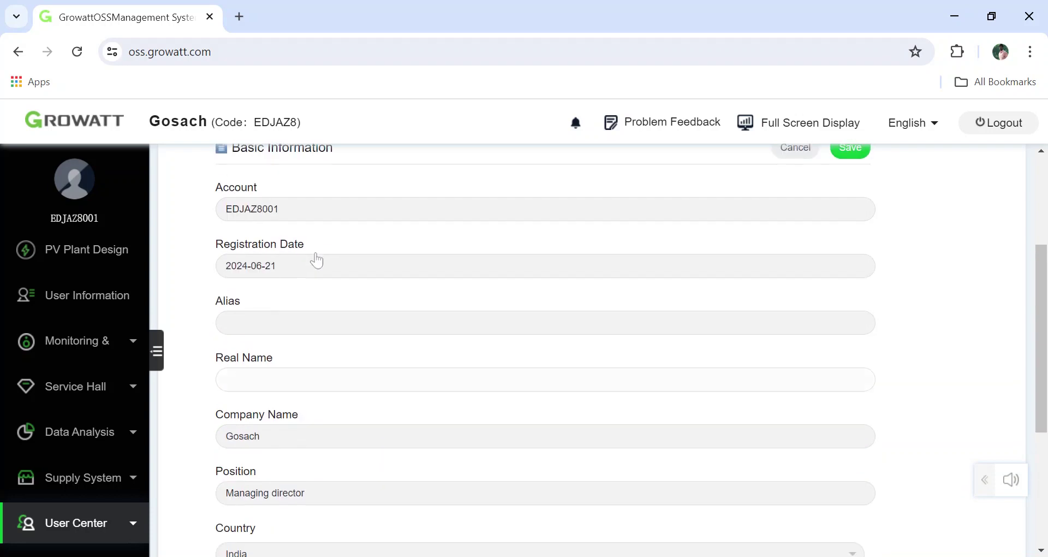
scroll(317, 261, up, 2)
click(857, 280)
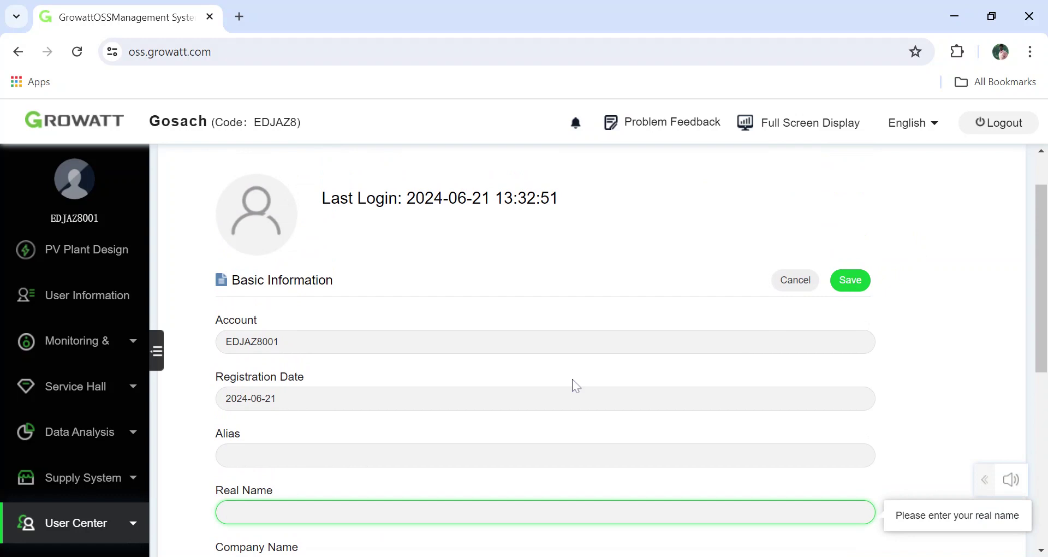
- Add the user's real name when prompted and save the profile again
scroll(571, 384, down, 3)
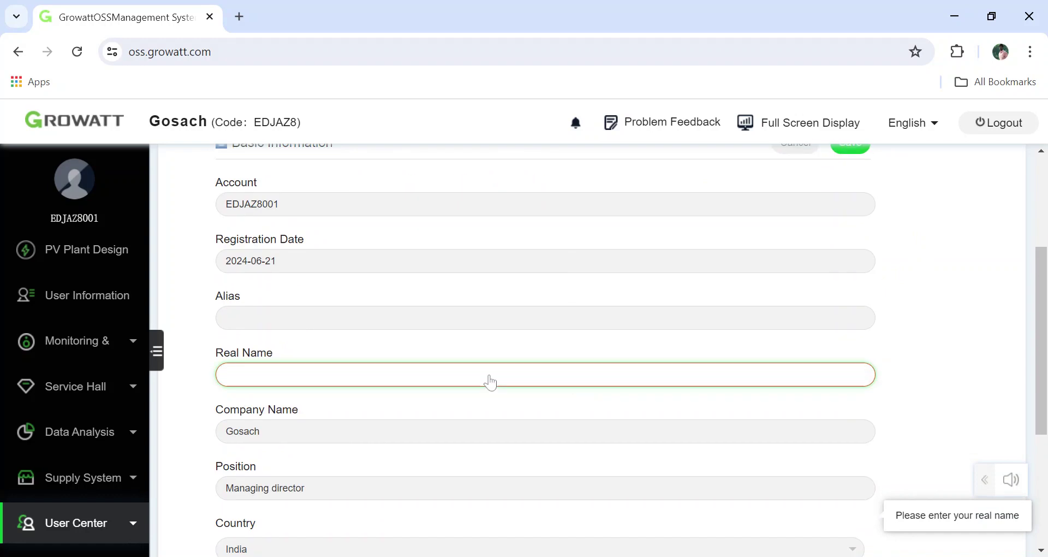
text(Saichandra)
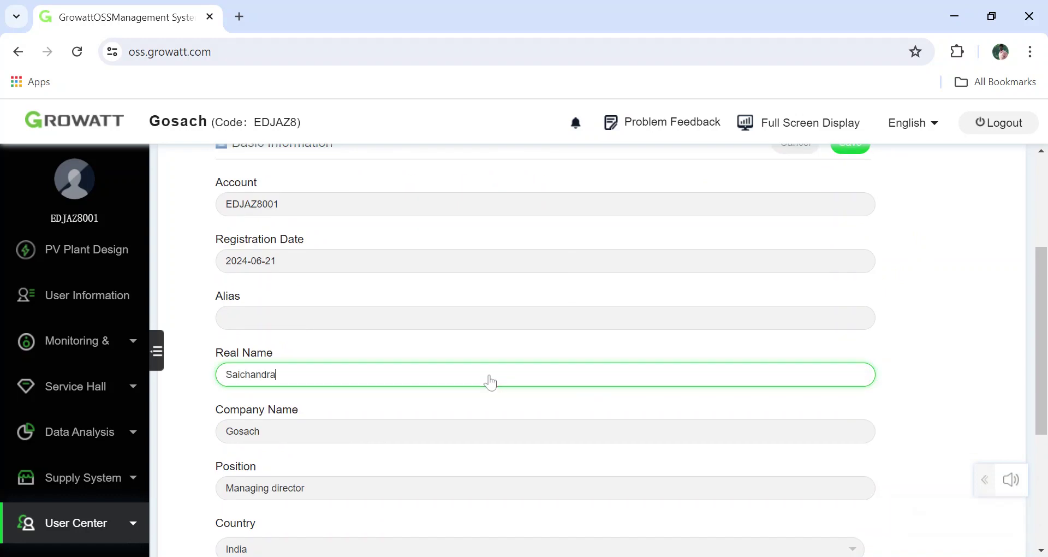
scroll(849, 335, up, 3)
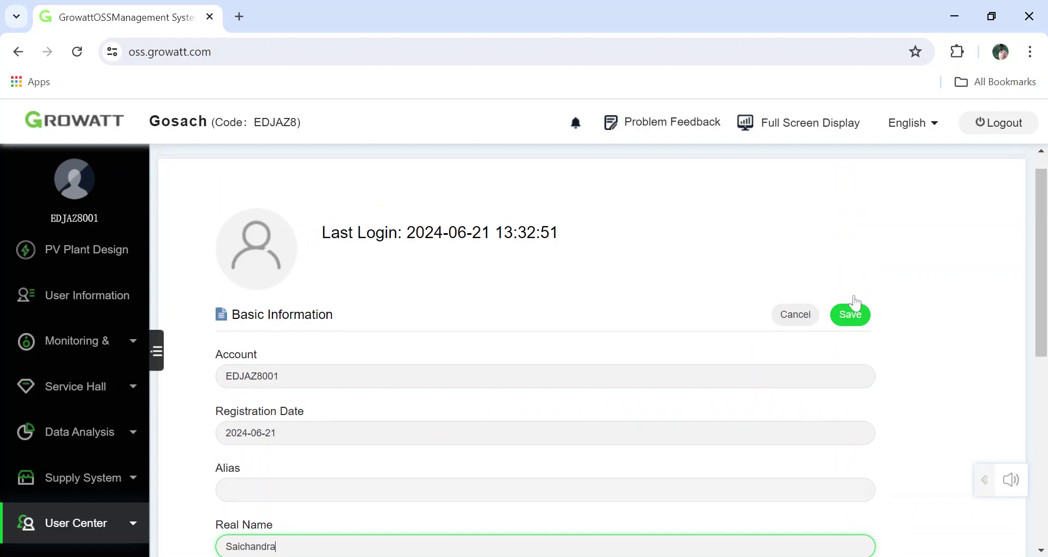
click(856, 311)
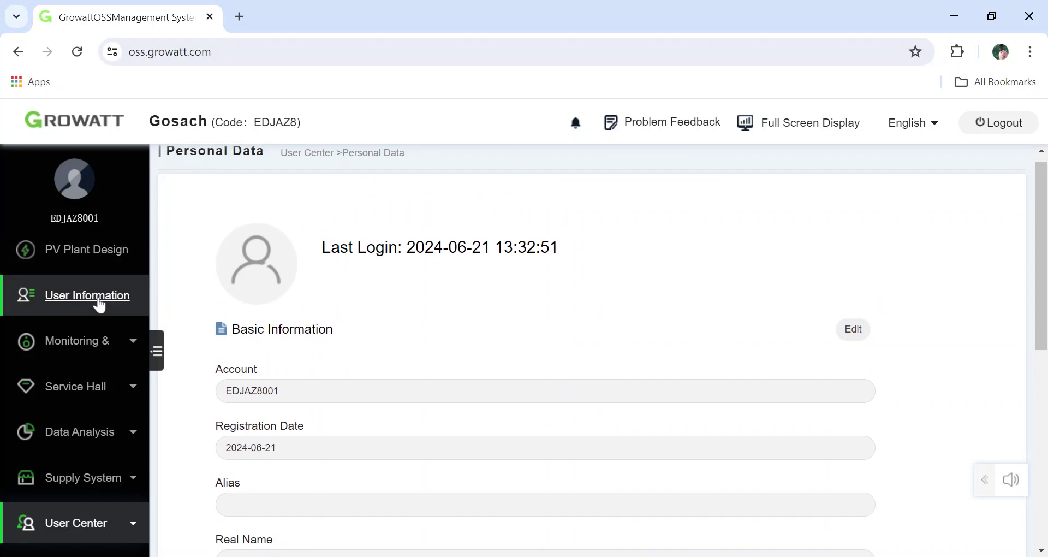
- Go to User Information Management and open the + Add customer form
click(99, 304)
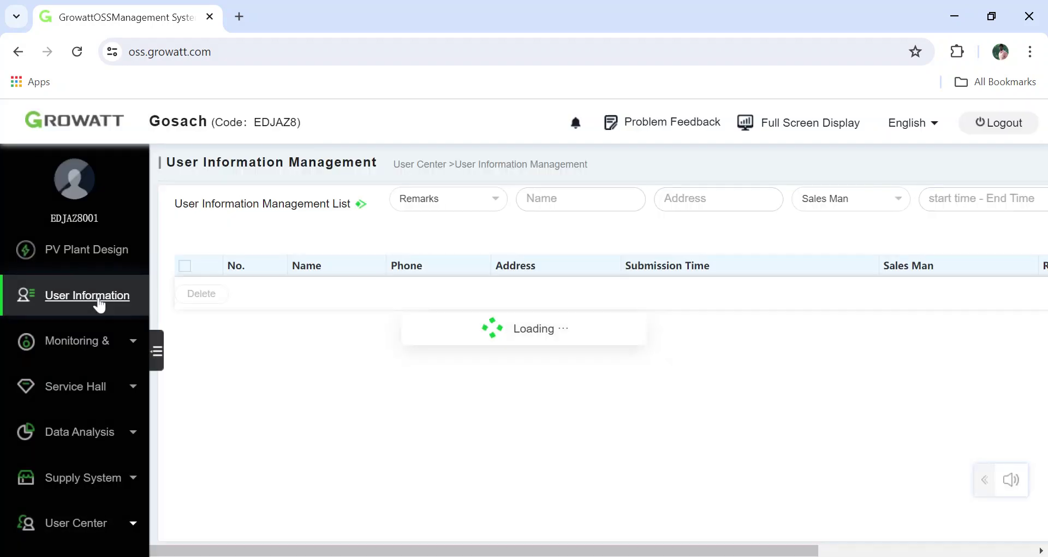
scroll(432, 433, right, 5)
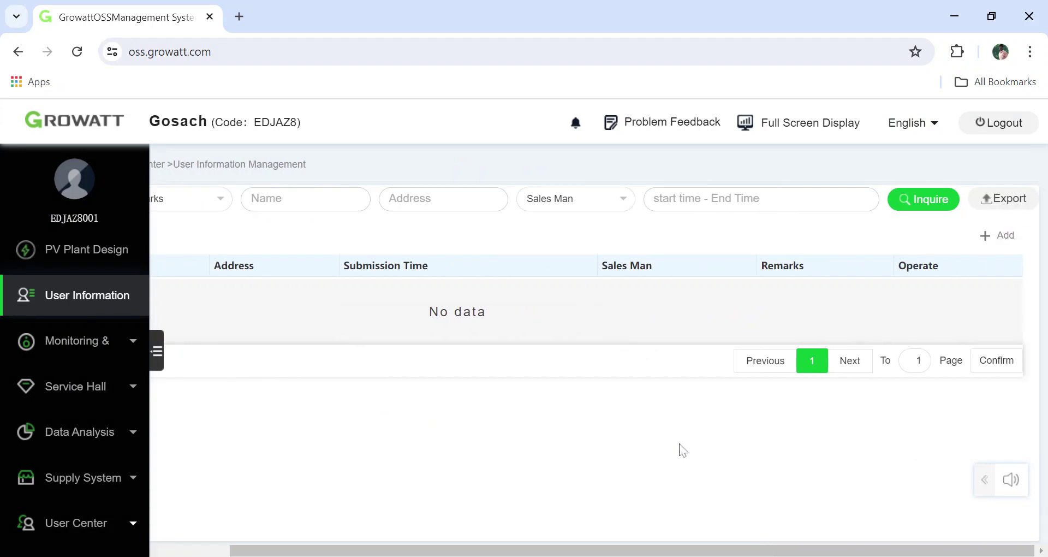
scroll(549, 438, left, 5)
scroll(552, 438, right, 2)
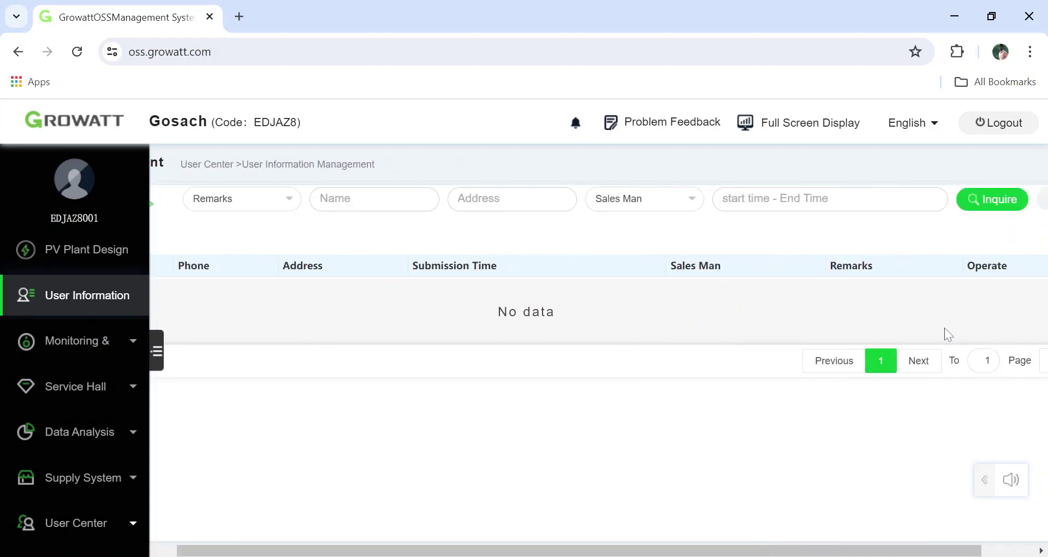
scroll(852, 366, right, 2)
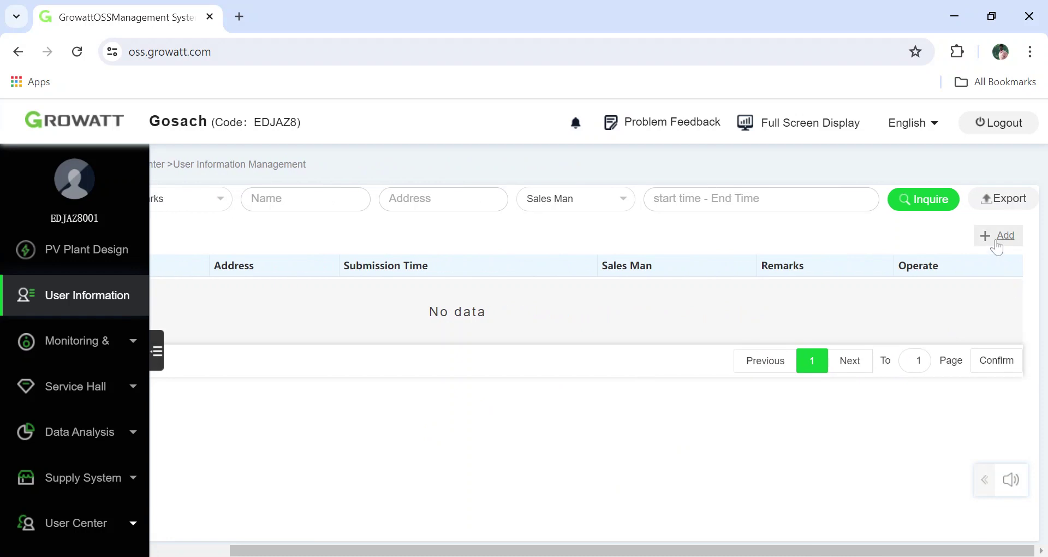
click(997, 240)
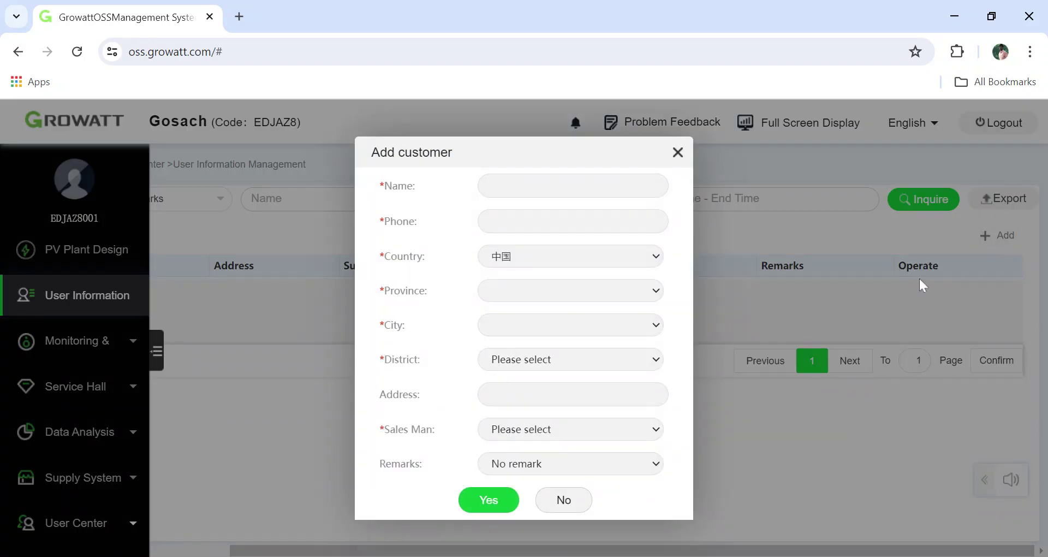
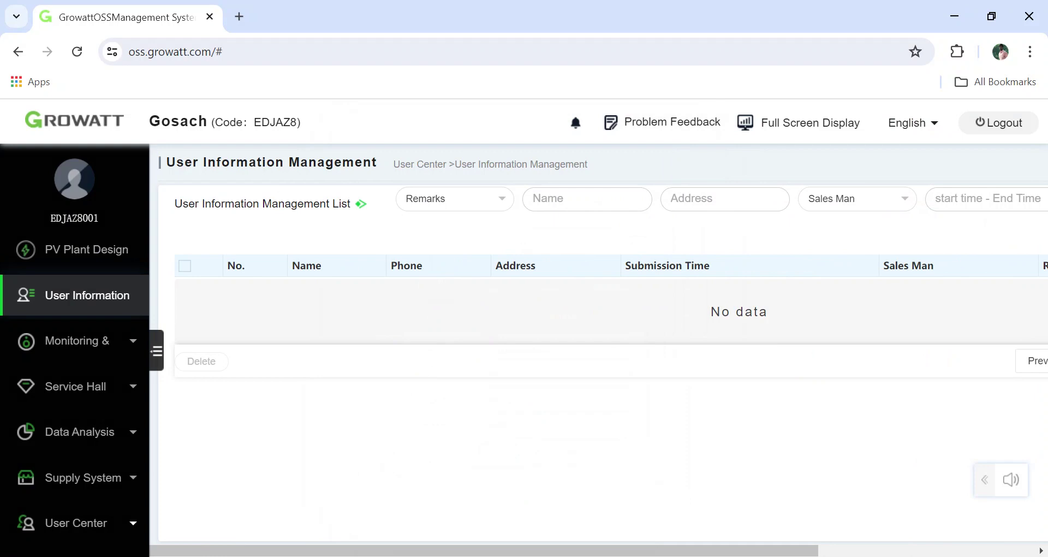
- Open the empty Plant List under Monitoring & Management and scroll through it
click(84, 356)
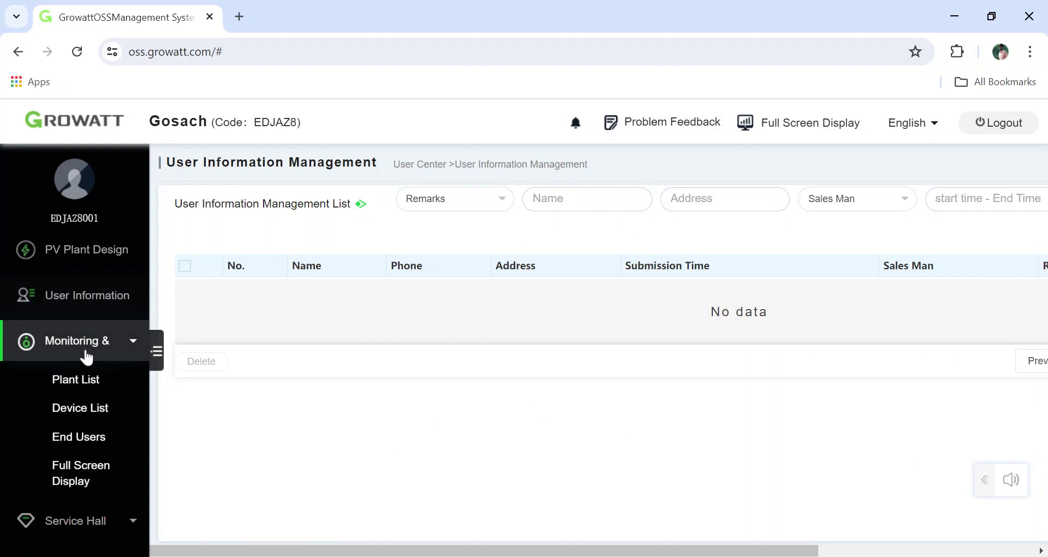
click(69, 388)
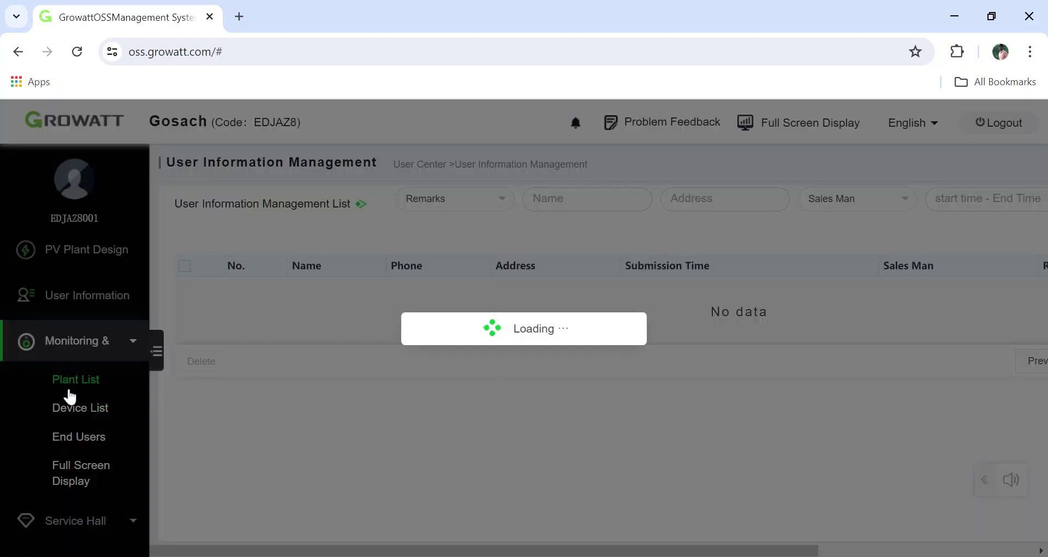
scroll(382, 375, down, 1)
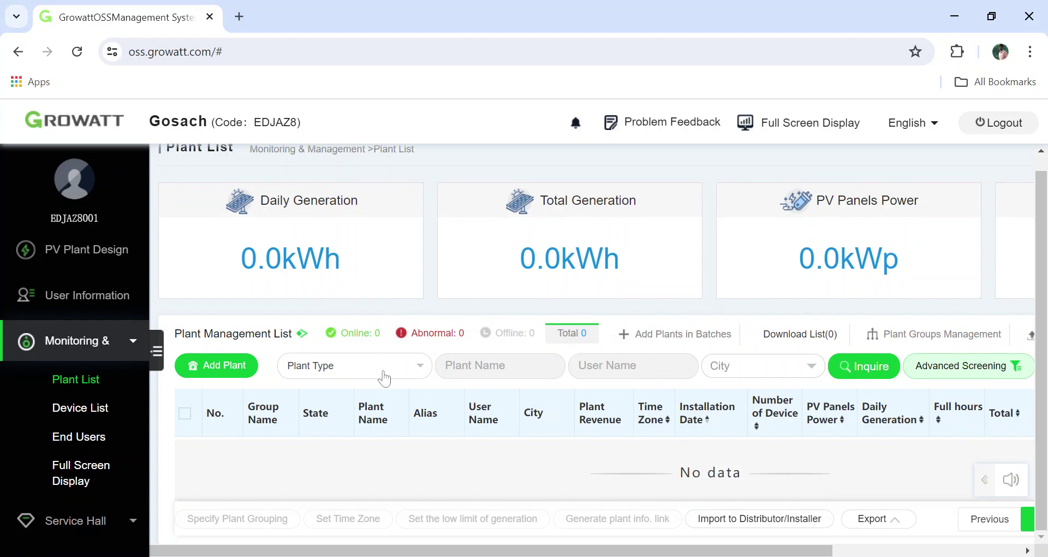
scroll(383, 377, right, 4)
scroll(384, 377, left, 4)
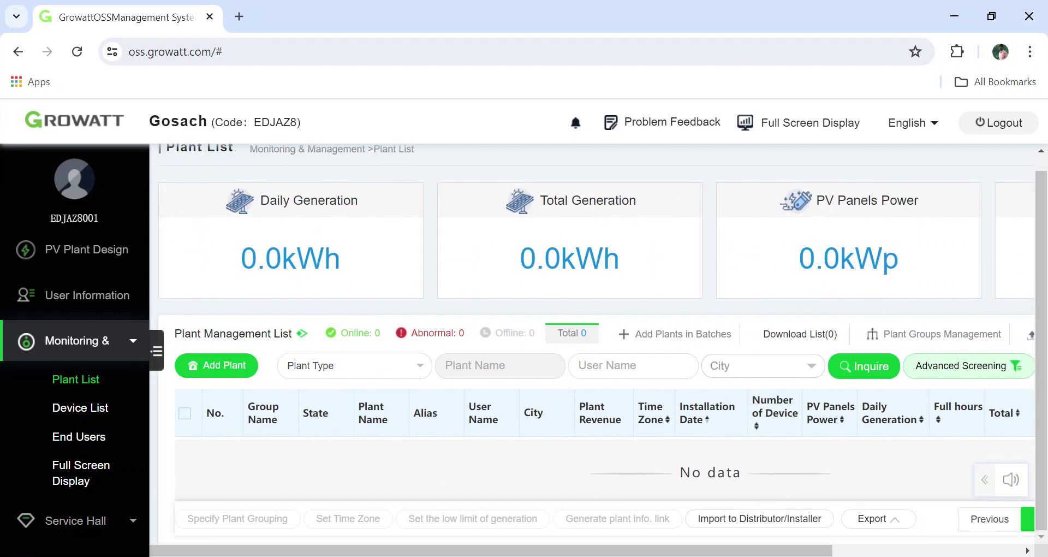
- View the Add Plants in Batches import template, then close it and return to the list
click(653, 337)
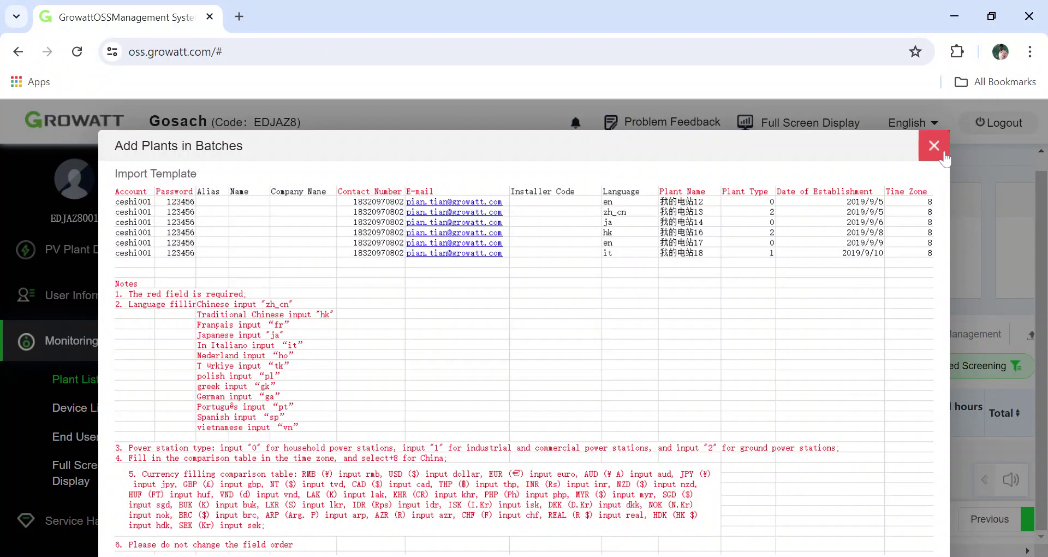
click(935, 145)
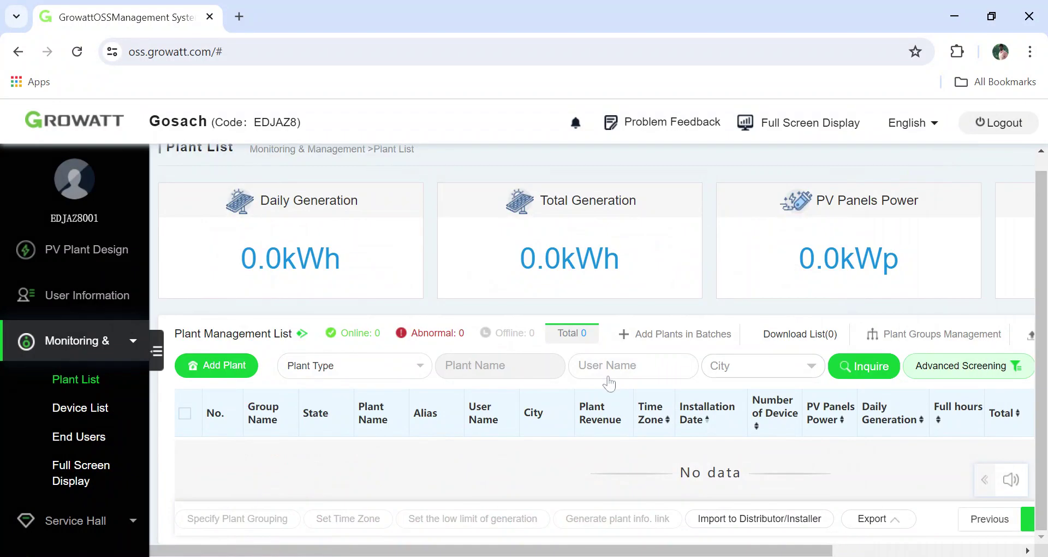
scroll(600, 393, right, 3)
scroll(589, 404, left, 3)
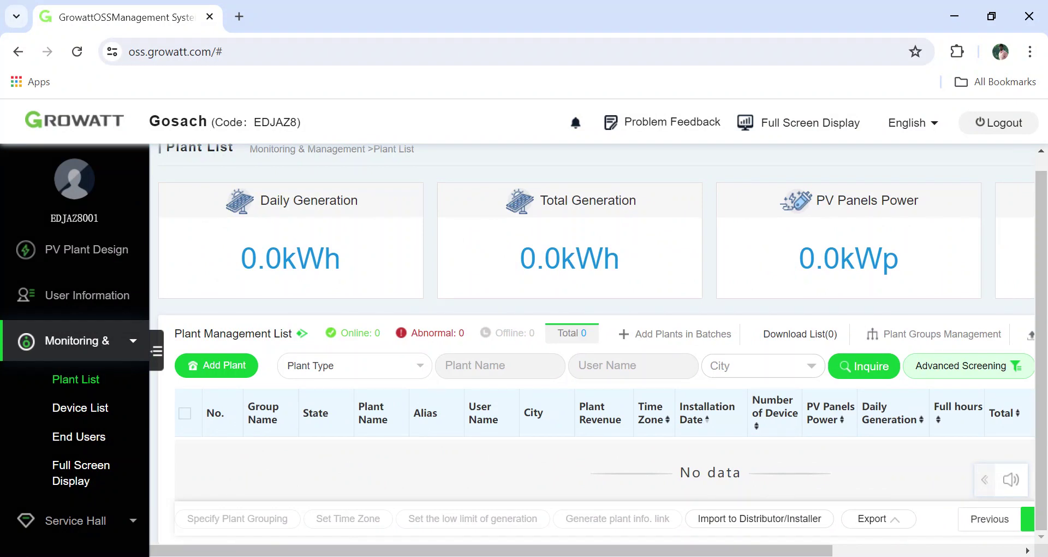
- Open the on-grid inverter Device List, scroll through it and click into the serial number search
click(76, 407)
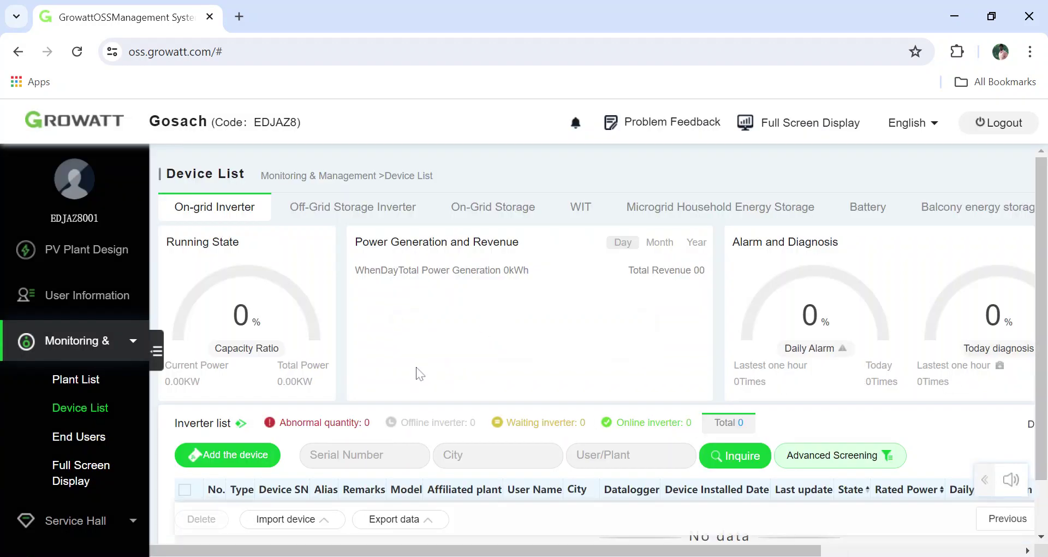
scroll(419, 374, down, 1)
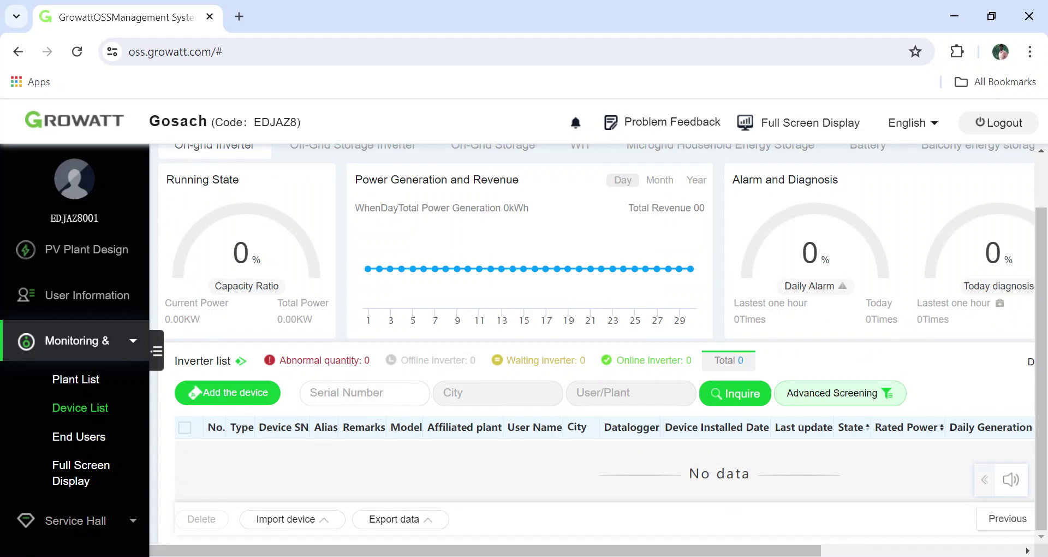
click(361, 396)
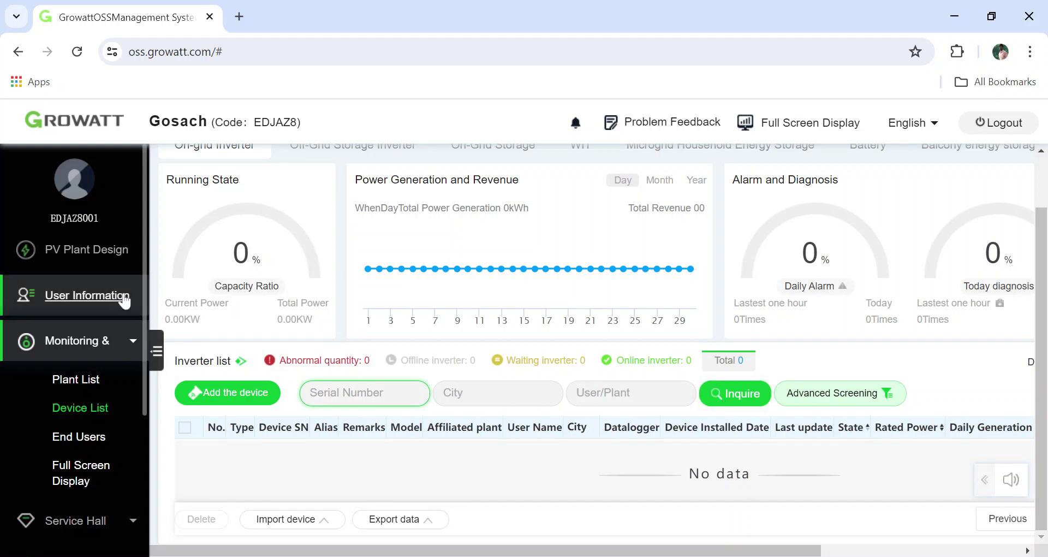
scroll(340, 302, up, 2)
scroll(341, 302, left, 1)
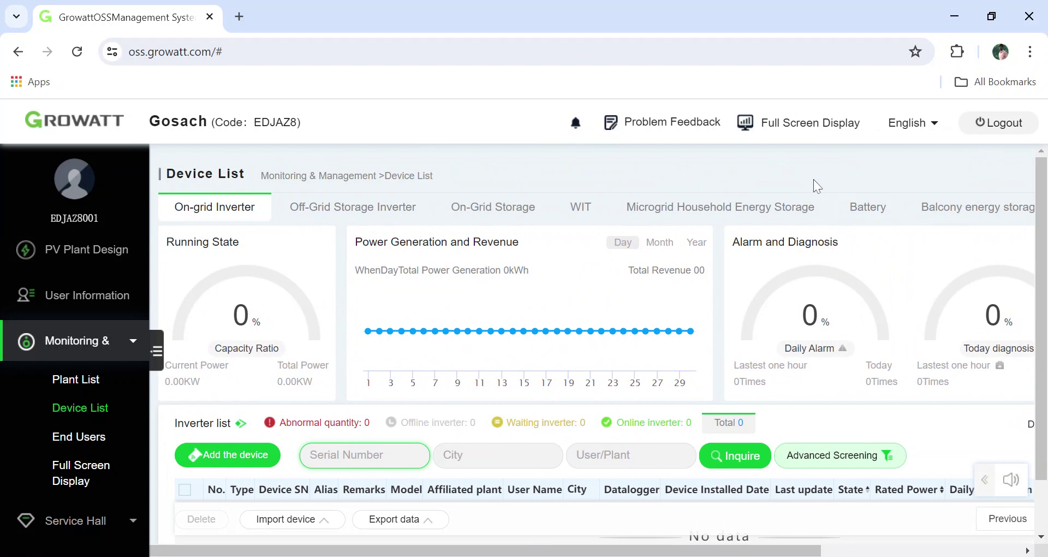
- Log out of the installer account and focus the Account field on the login page
click(988, 134)
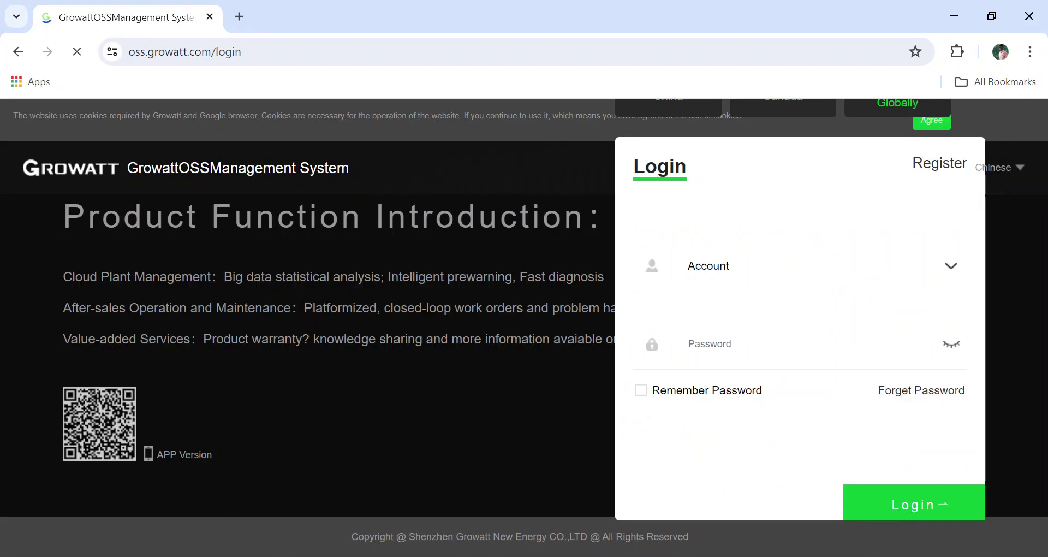
click(804, 283)
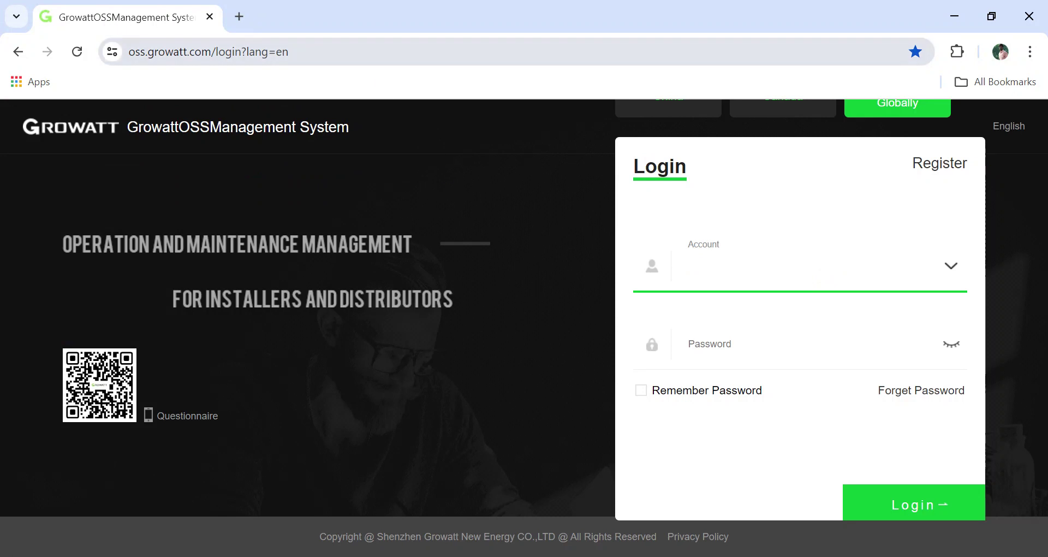
- Enter the installer account name and password, then submit the login
click(382, 51)
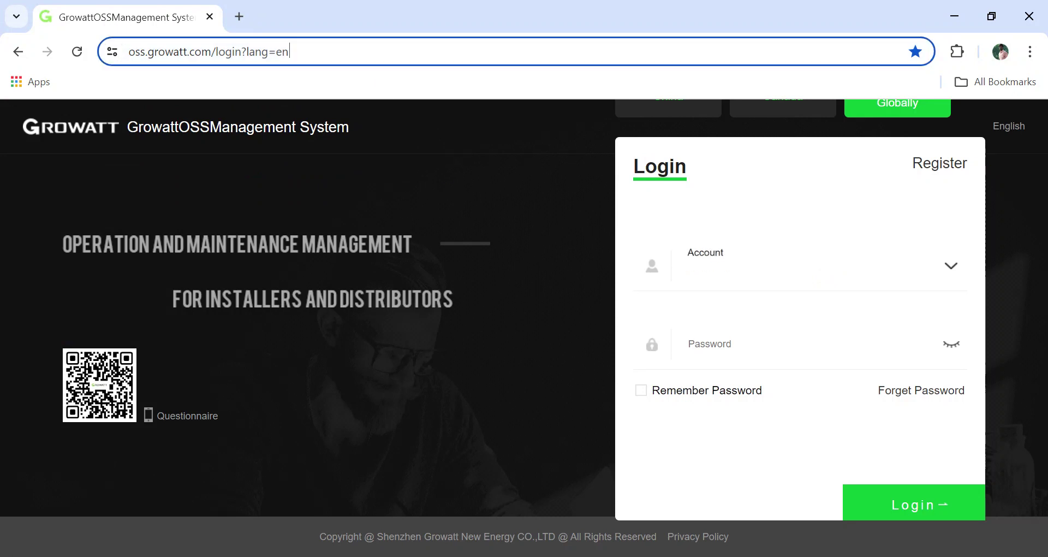
click(756, 271)
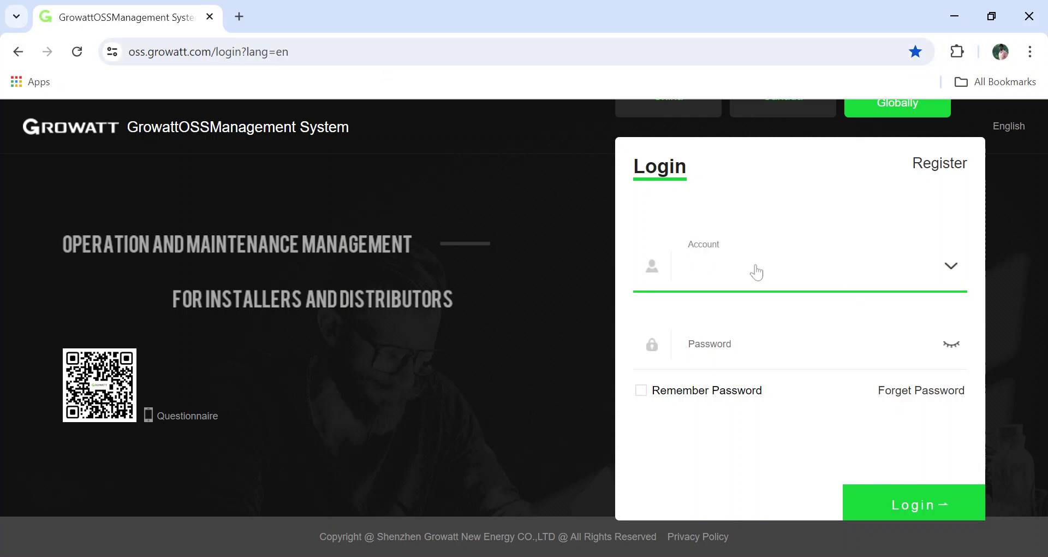
text(EDJAZ8001)
click(739, 345)
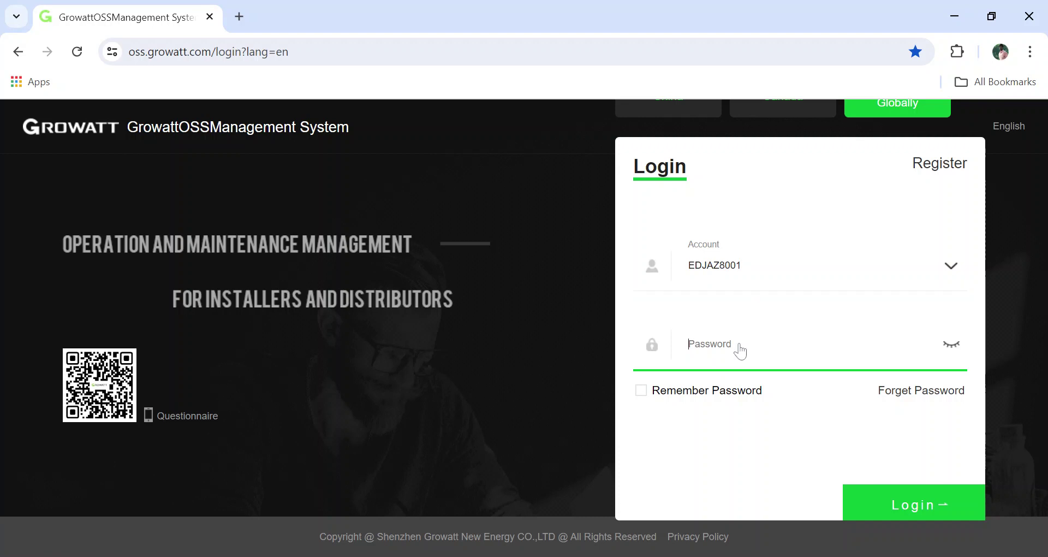
text(••••••••••)
key(BackSpace)
key(BackSpace)
key(BackSpace)
key(BackSpace)
key(BackSpace)
key(BackSpace)
key(BackSpace)
key(BackSpace)
key(BackSpace)
key(BackSpace)
text(••••••••••••••)
key(Return)
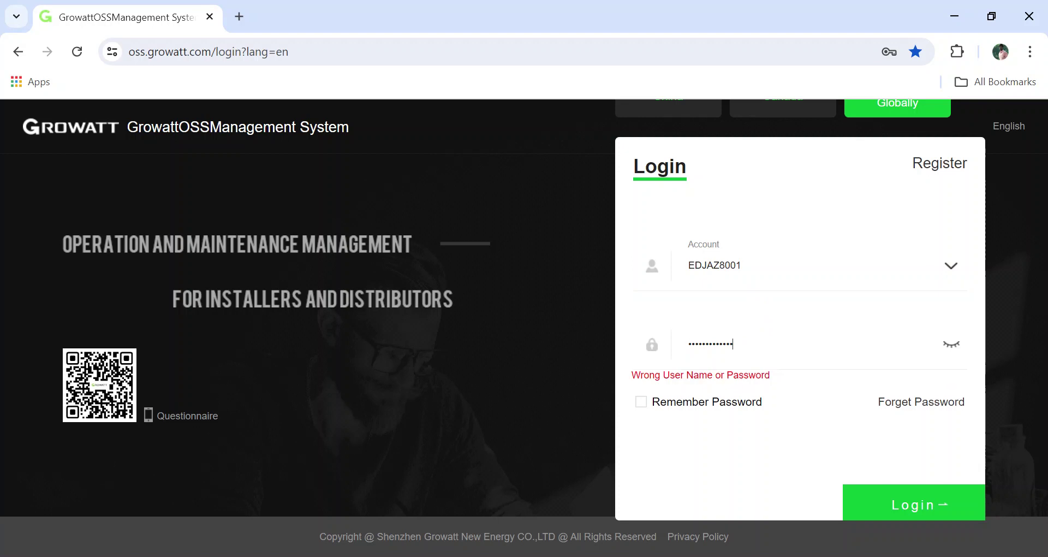
- Retype the password after the wrong-password error and submit the login again
key(BackSpace)
key(BackSpace)
key(BackSpace)
key(BackSpace)
key(BackSpace)
key(BackSpace)
key(BackSpace)
key(BackSpace)
key(BackSpace)
key(BackSpace)
key(BackSpace)
key(BackSpace)
key(BackSpace)
key(BackSpace)
text(•)
key(BackSpace)
text(•••••••••••••)
key(Return)
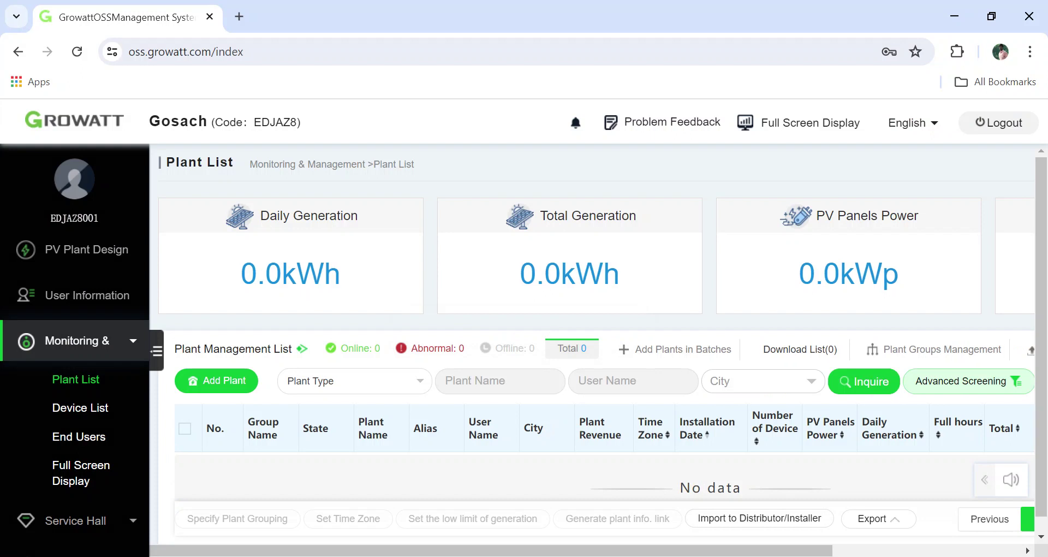
- Check the reloaded Plant List with zero plants and select the installer code in the header
scroll(694, 320, down, 1)
scroll(697, 321, up, 1)
double_click(275, 122)
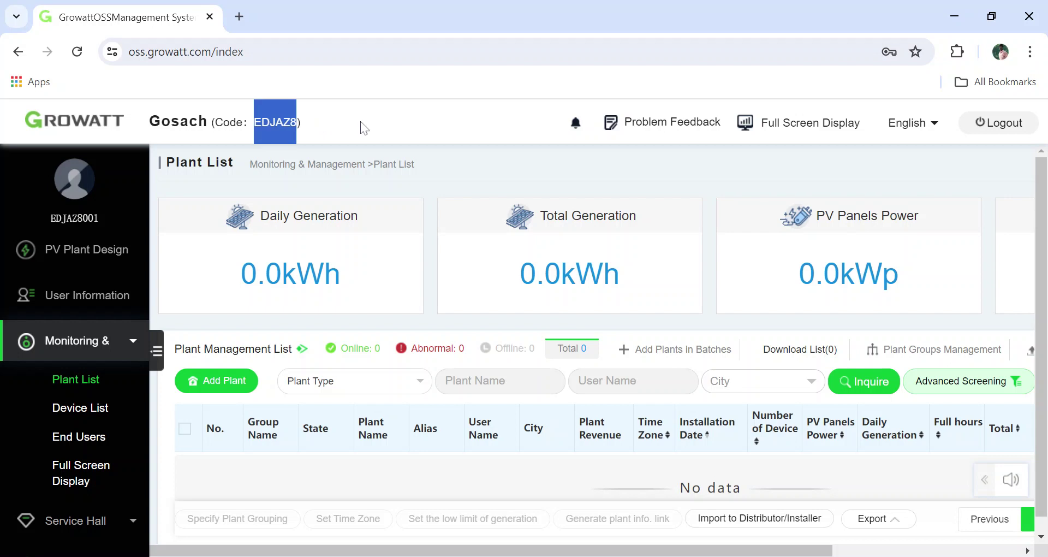